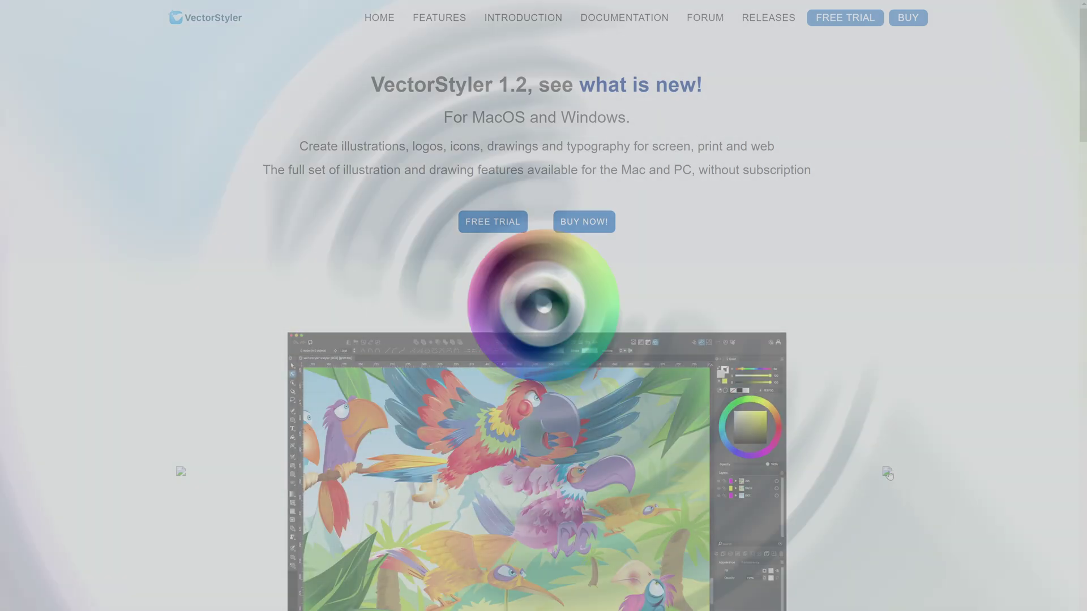
- Scroll down the VectorStyler home page through the feature cards
{"action": "scroll", "coordinate": [888, 473], "scroll_direction": "down", "scroll_amount": 20}
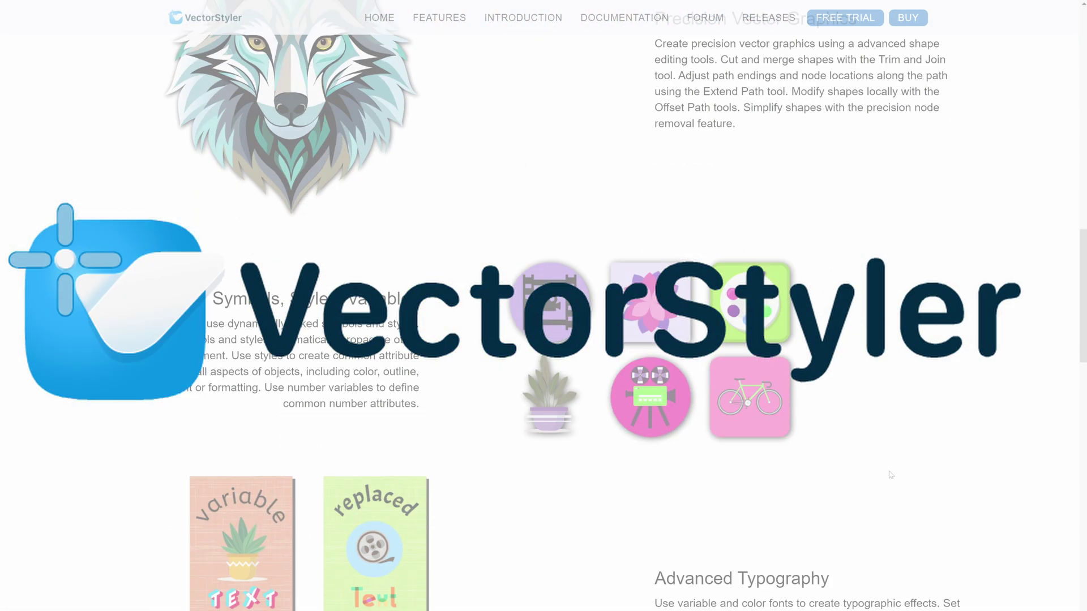
{"action": "scroll", "coordinate": [890, 475], "scroll_direction": "down", "scroll_amount": 12}
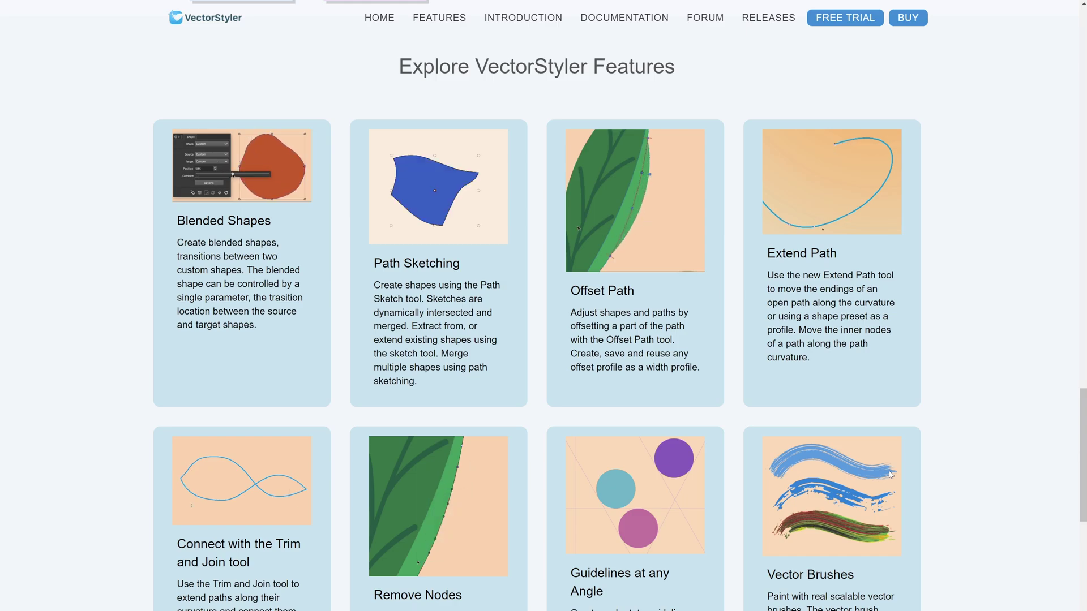
{"action": "scroll", "coordinate": [890, 474], "scroll_direction": "down", "scroll_amount": 3}
{"action": "scroll", "coordinate": [890, 473], "scroll_direction": "down", "scroll_amount": 4}
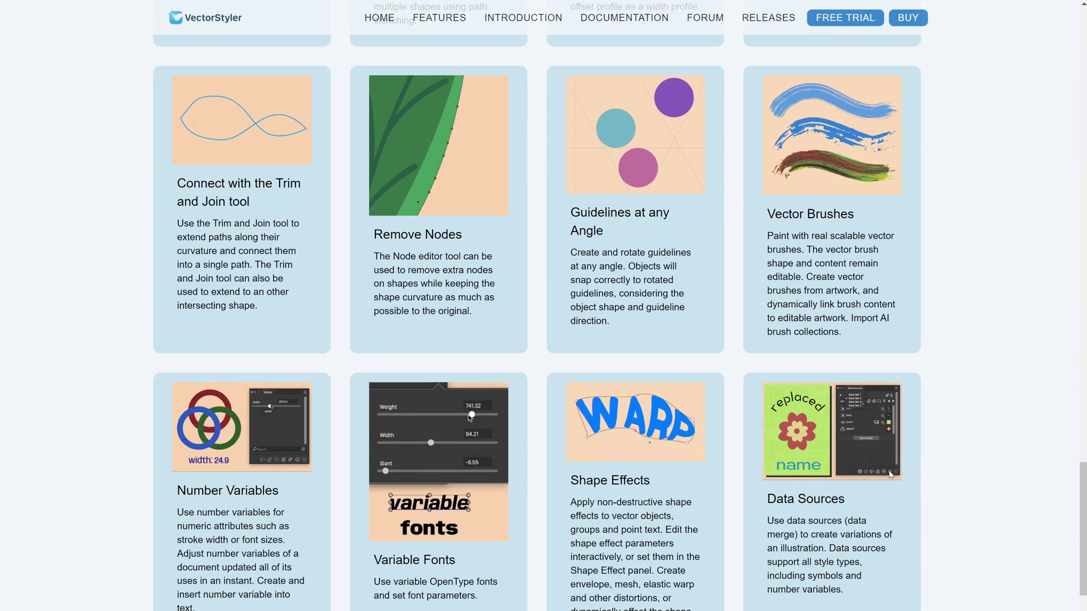
{"action": "scroll", "coordinate": [890, 473], "scroll_direction": "down", "scroll_amount": 3}
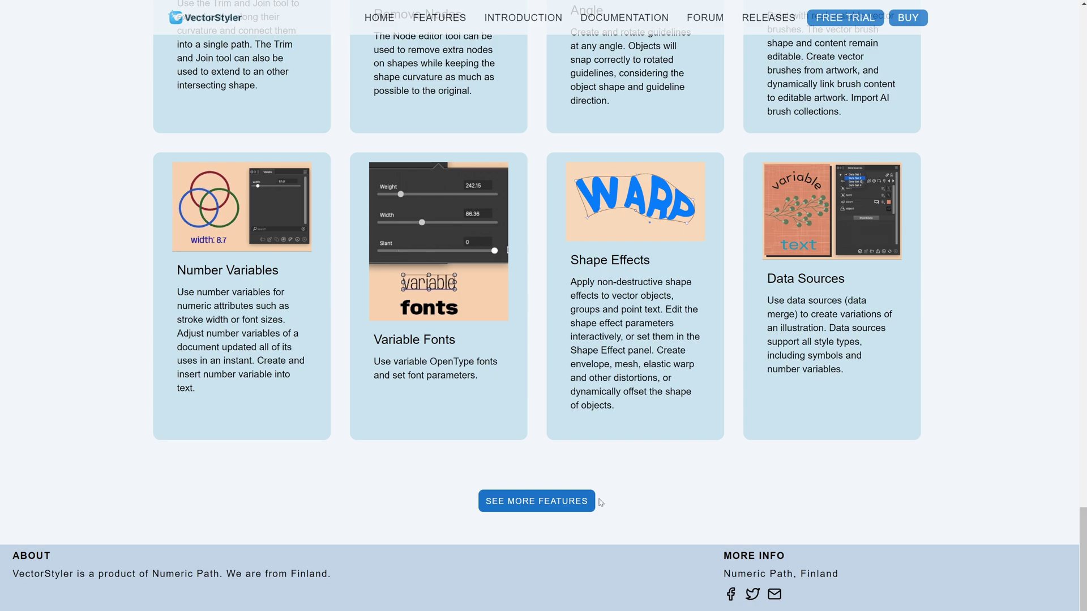
- Open See More Features and scroll through the New in 1.2 release notes
{"action": "left_click", "coordinate": [572, 504]}
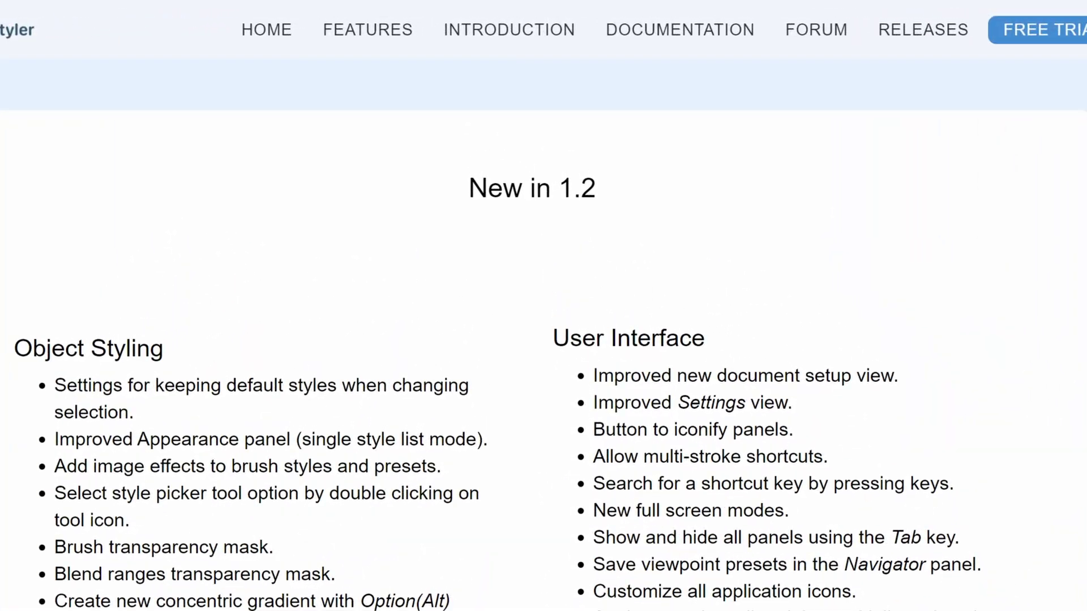
{"action": "scroll", "coordinate": [573, 504], "scroll_direction": "down", "scroll_amount": 4}
{"action": "scroll", "coordinate": [544, 339], "scroll_direction": "down", "scroll_amount": 20}
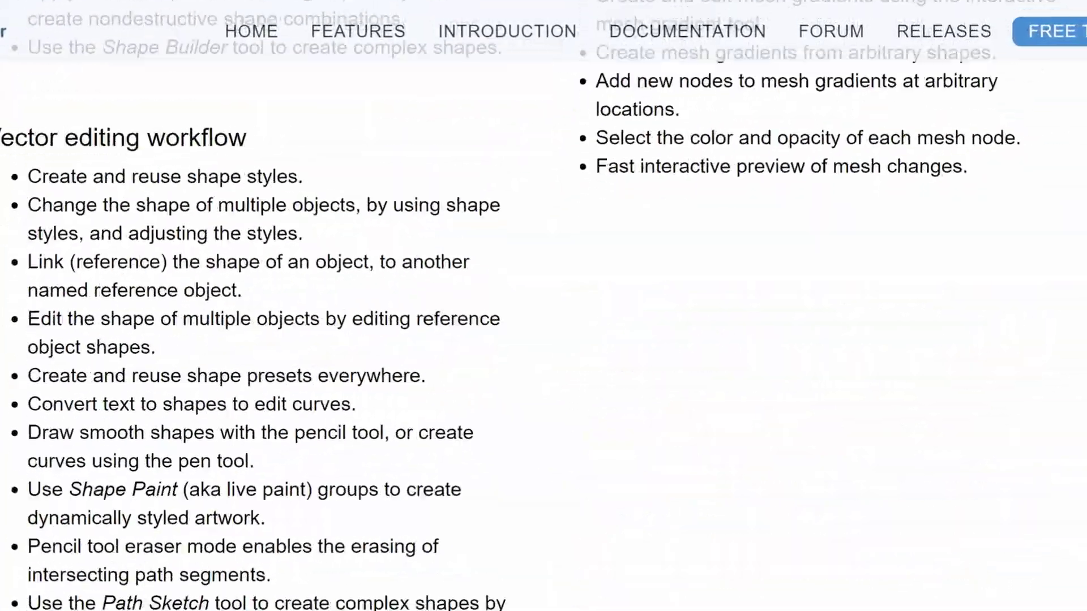
{"action": "scroll", "coordinate": [543, 305], "scroll_direction": "down", "scroll_amount": 15}
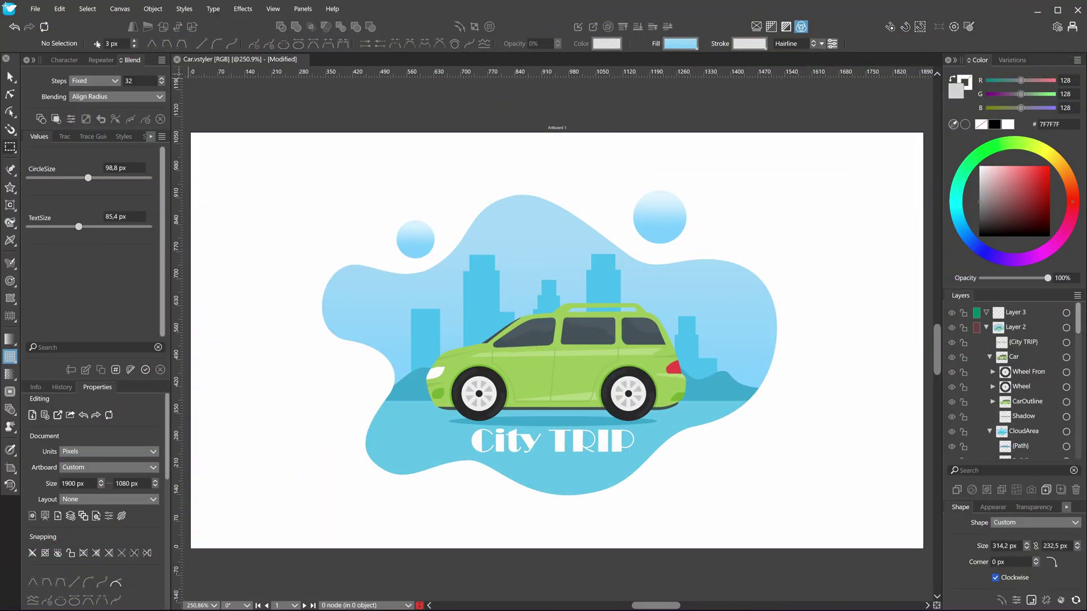
- Set Interface Scaling to 125% under User Interface, restart, and reopen Settings on Performance
{"action": "left_click", "coordinate": [59, 9]}
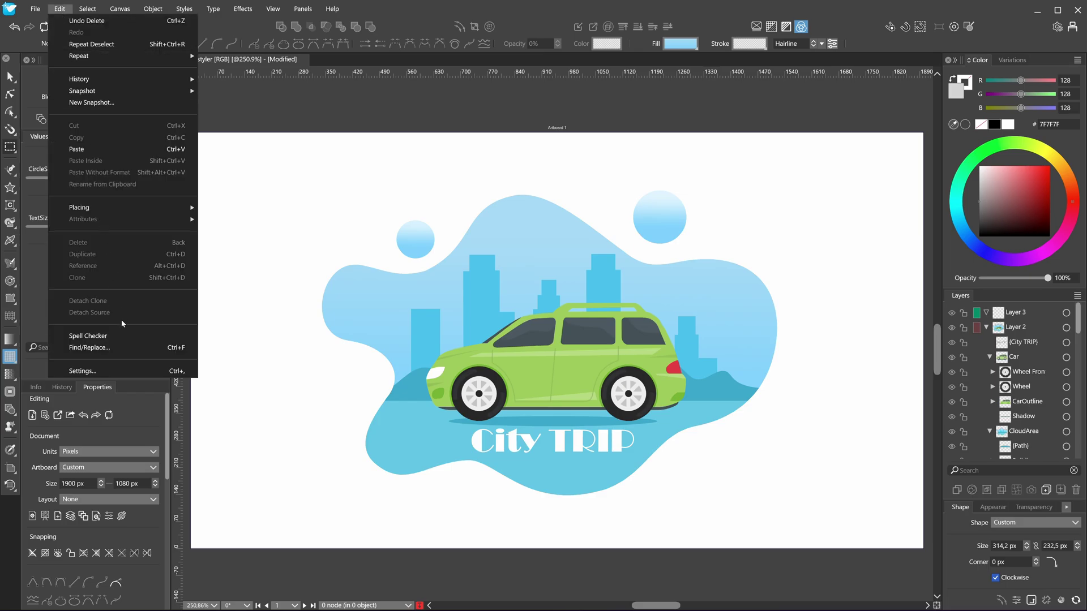
{"action": "left_click", "coordinate": [135, 372]}
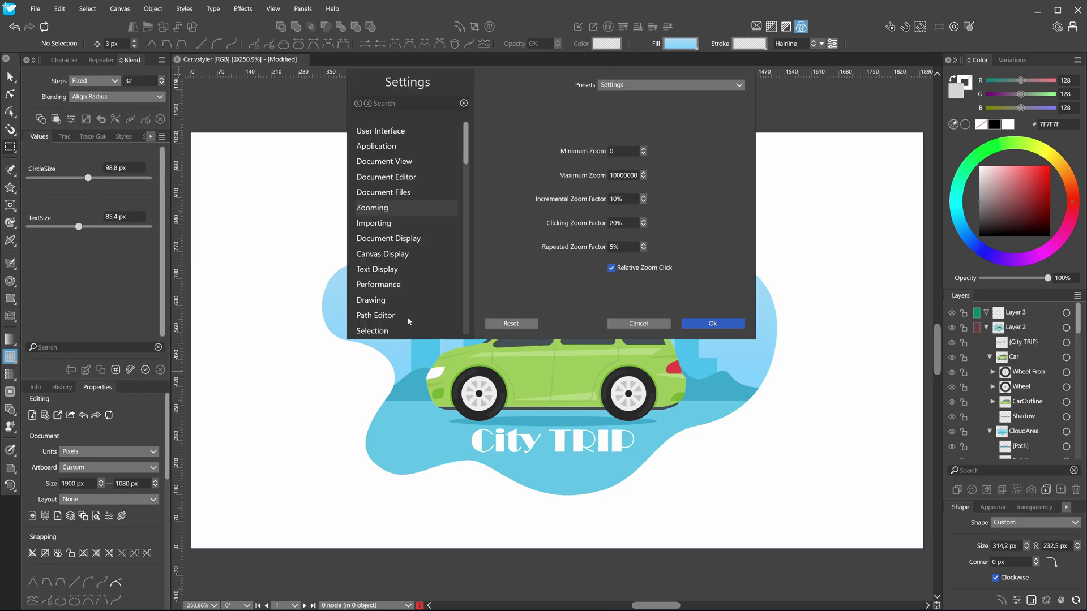
{"action": "left_click", "coordinate": [410, 132]}
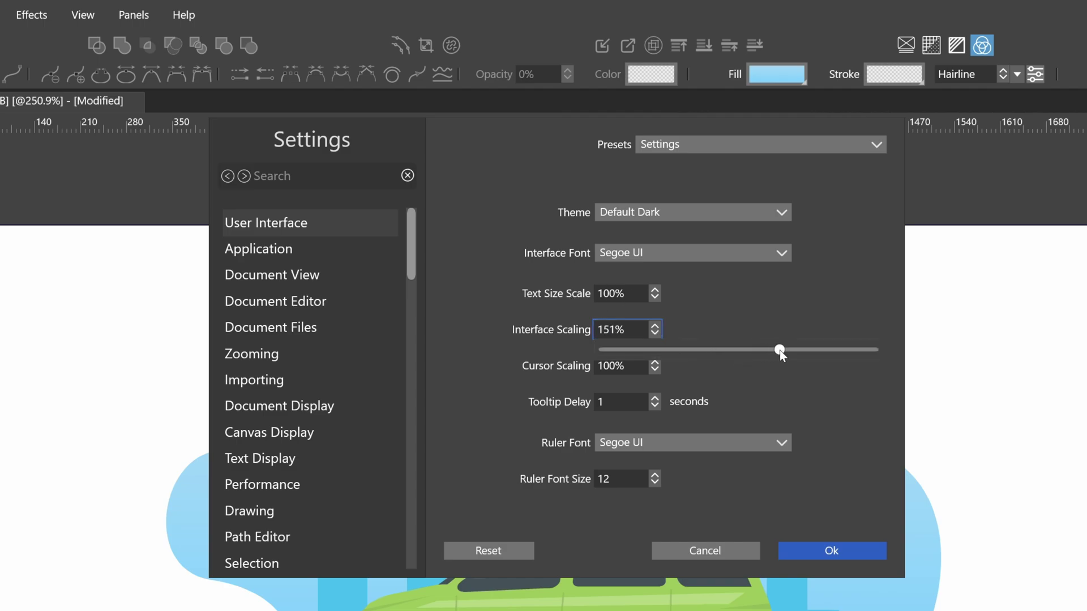
{"action": "left_click", "coordinate": [876, 556]}
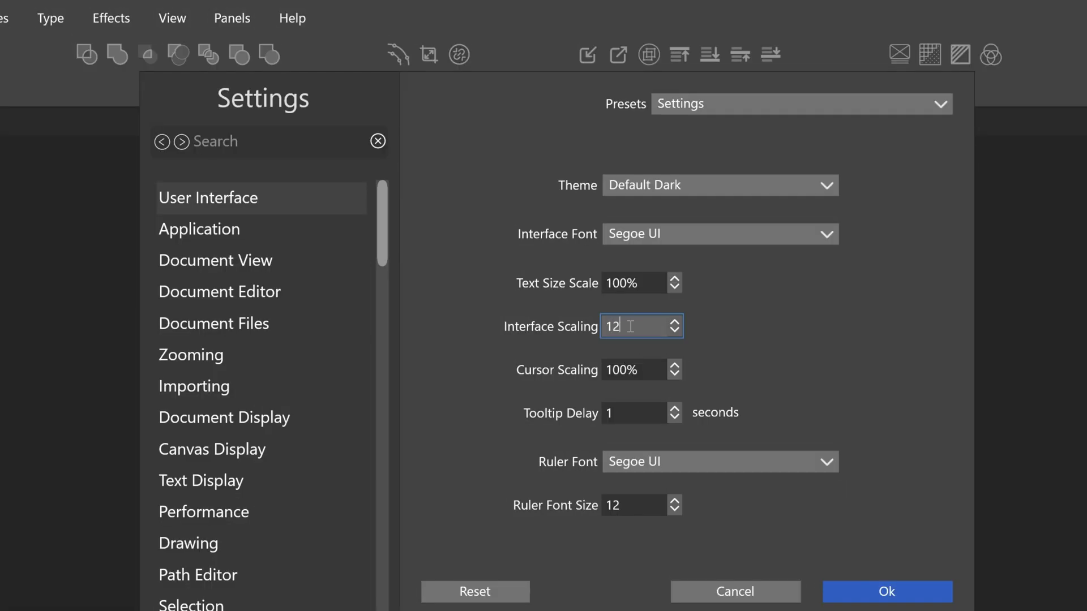
{"action": "left_click", "coordinate": [857, 592]}
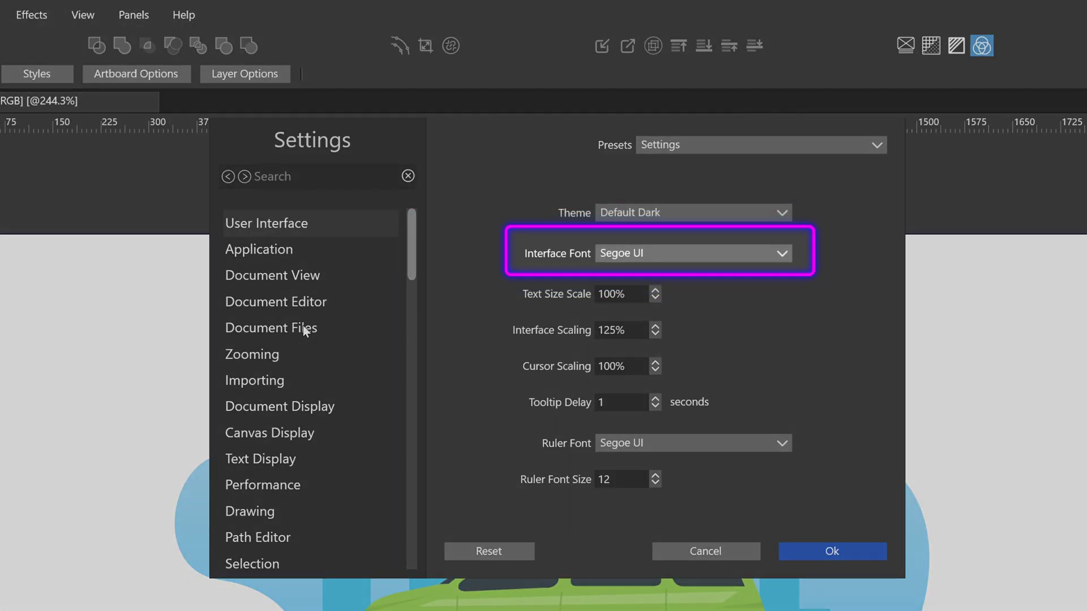
{"action": "left_click", "coordinate": [308, 485]}
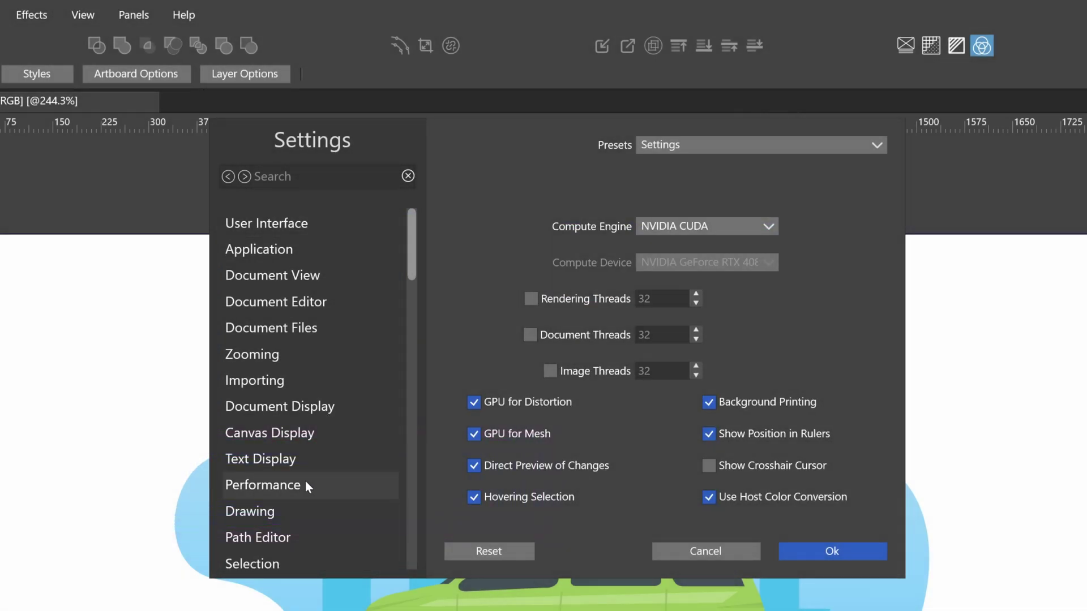
- Keep NVIDIA CUDA as compute engine, browse to Preview Sizes, and dismiss the Presets menu
{"action": "left_click", "coordinate": [774, 224]}
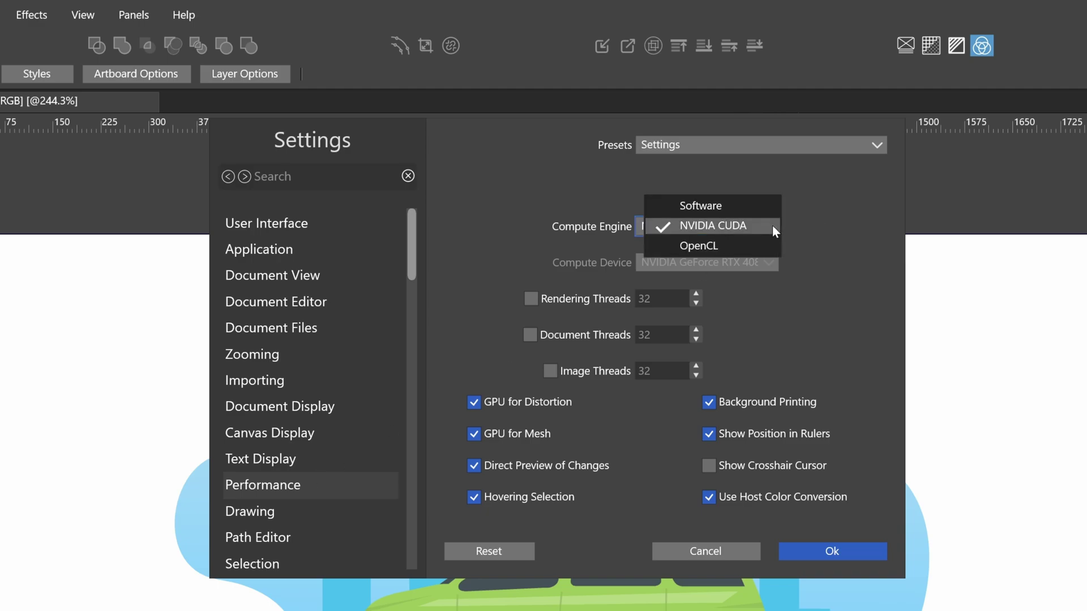
{"action": "left_click", "coordinate": [846, 239]}
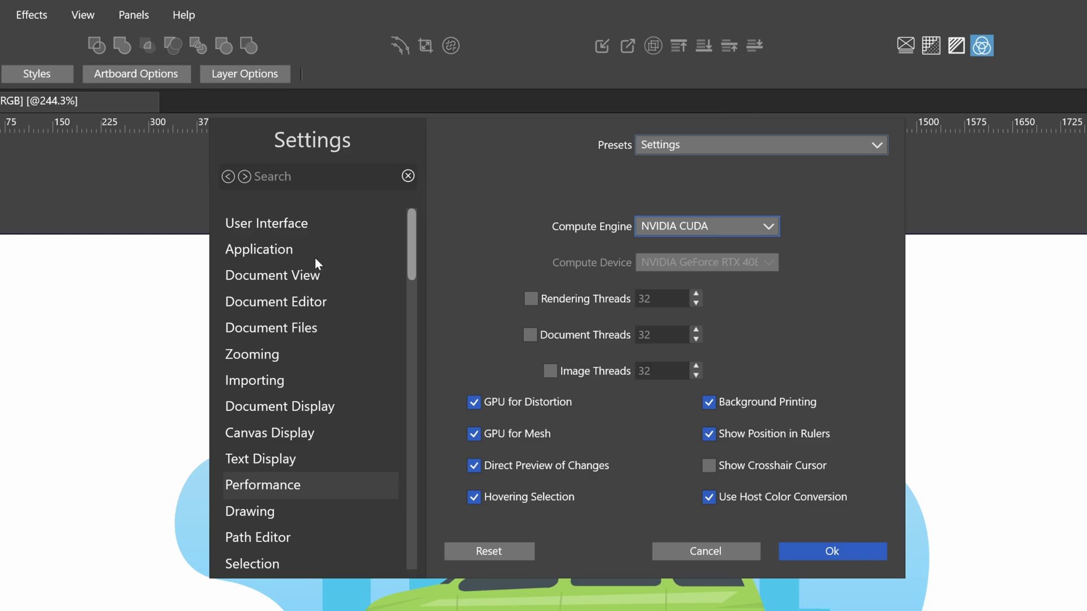
{"action": "left_click_drag", "start_coordinate": [310, 433], "coordinate": [301, 561]}
{"action": "left_click_drag", "start_coordinate": [411, 277], "coordinate": [412, 566]}
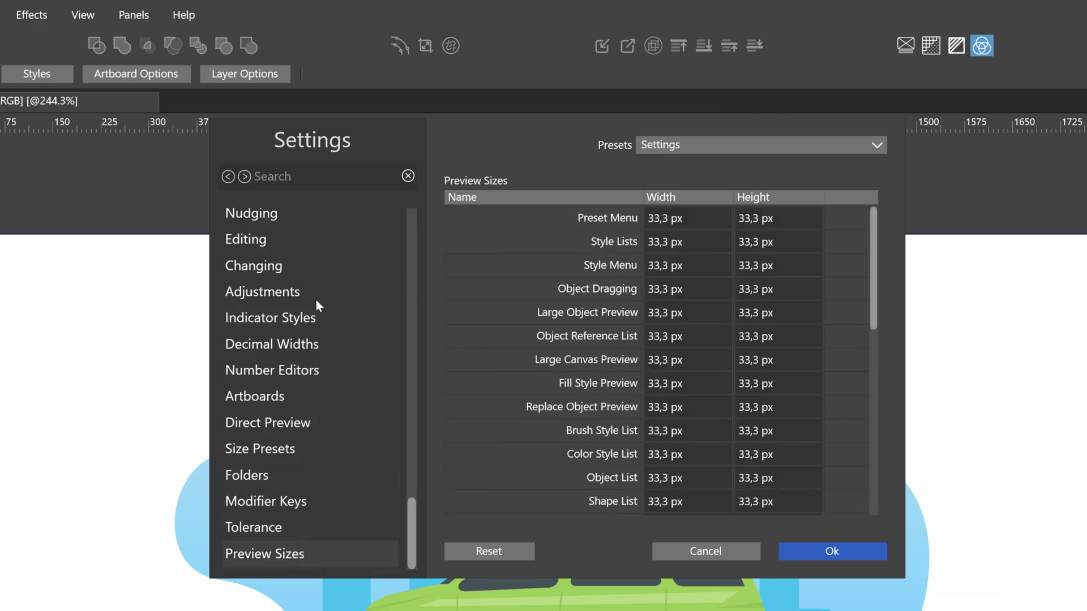
{"action": "left_click", "coordinate": [743, 148]}
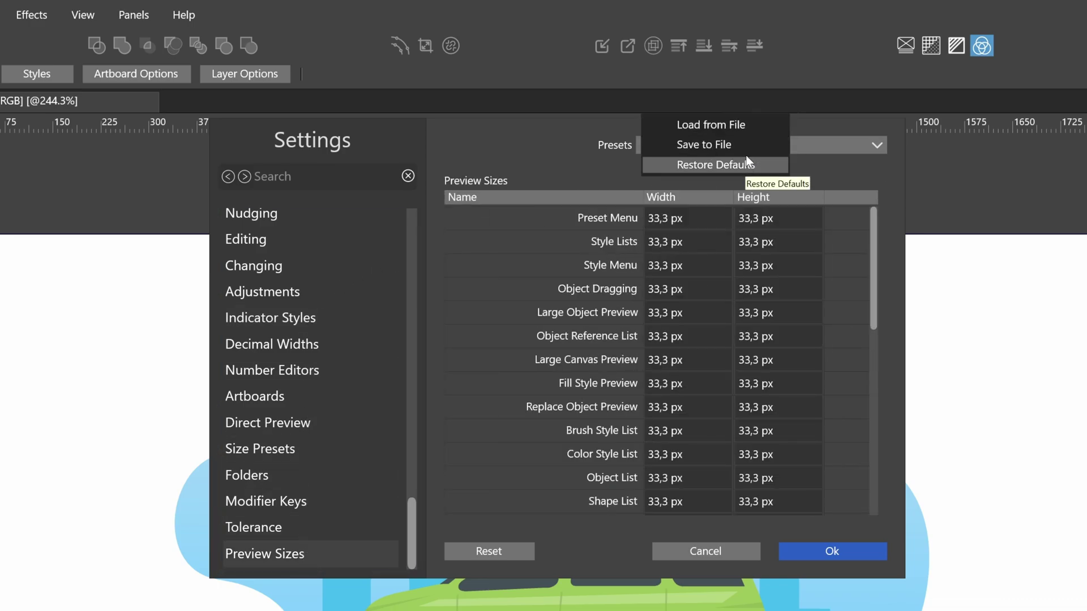
{"action": "left_click", "coordinate": [827, 167]}
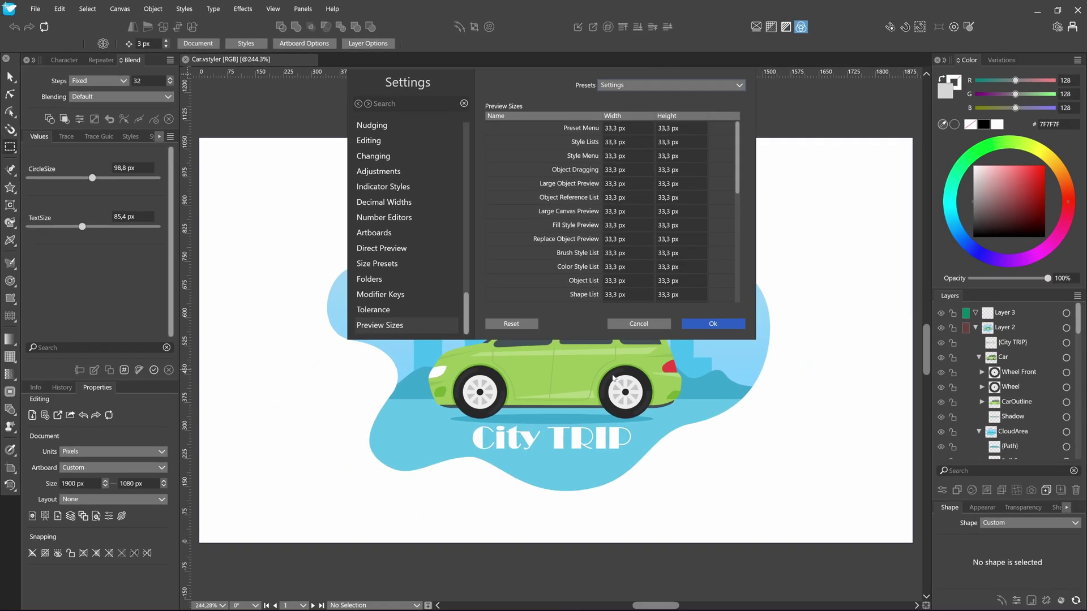
- Close Settings and scrub CircleSize to about 124 px to enlarge the small circle
{"action": "left_click", "coordinate": [638, 324]}
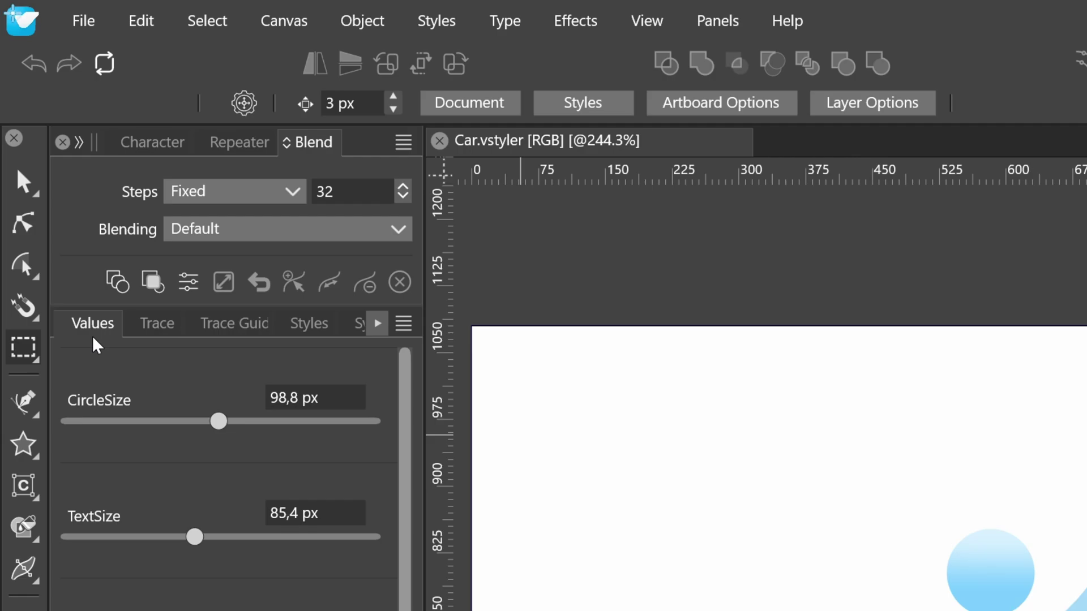
{"action": "left_click", "coordinate": [983, 563]}
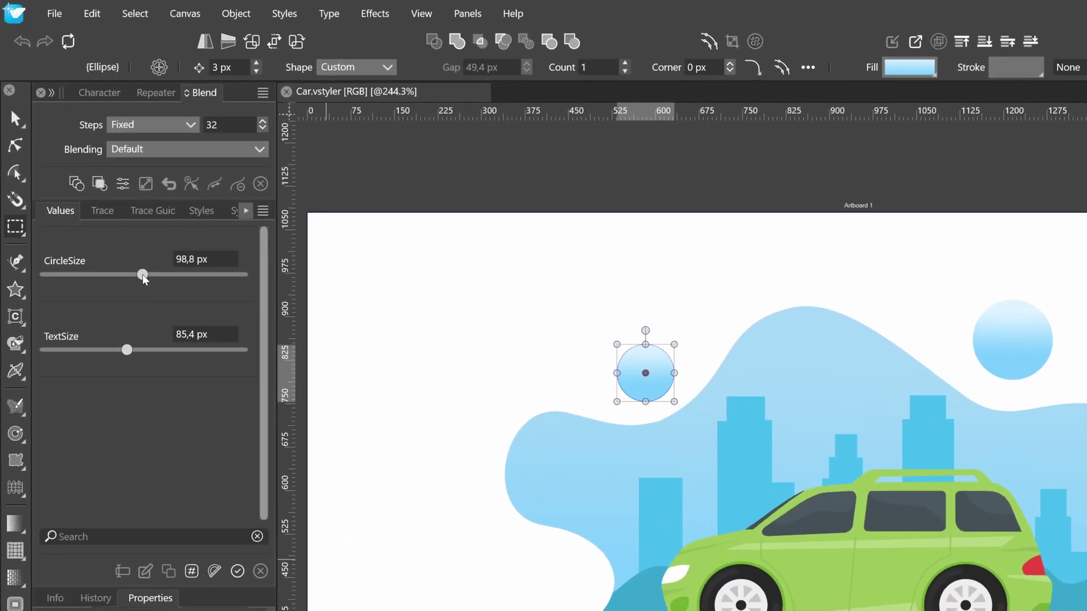
{"action": "left_click_drag", "start_coordinate": [219, 421], "coordinate": [260, 421]}
{"action": "mouse_move", "coordinate": [170, 277]}
{"action": "left_mouse_down"}
{"action": "mouse_move", "coordinate": [206, 276]}
{"action": "mouse_move", "coordinate": [128, 275]}
{"action": "mouse_move", "coordinate": [168, 275]}
{"action": "left_mouse_up"}
- Set the large circle's Size expression to CircleSize*1.6
{"action": "left_click", "coordinate": [969, 365]}
{"action": "scroll", "coordinate": [211, 610], "scroll_direction": "down", "scroll_amount": 5}
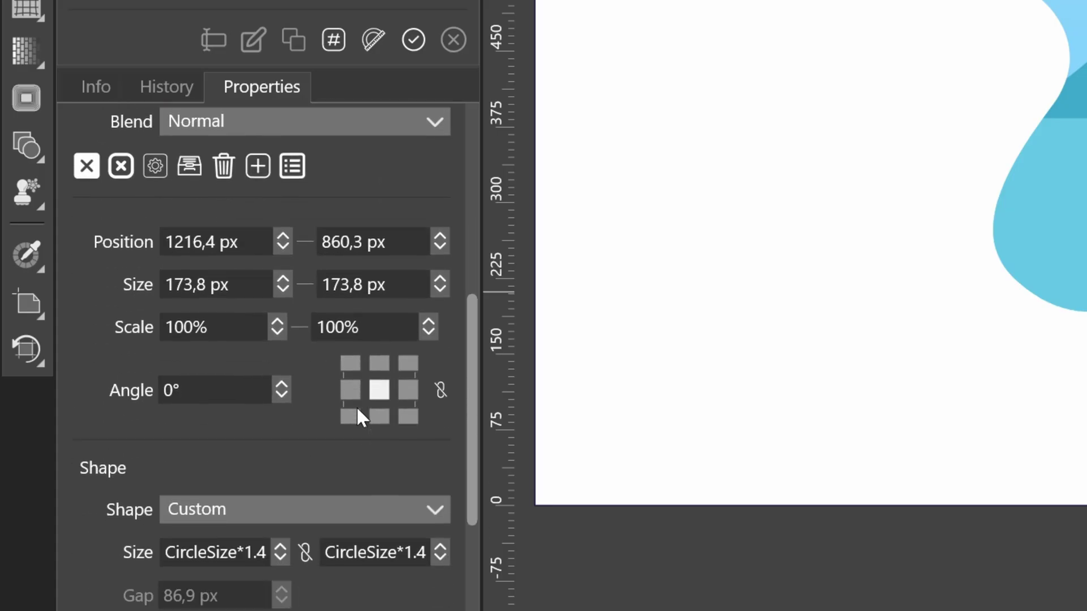
{"action": "left_click", "coordinate": [221, 458]}
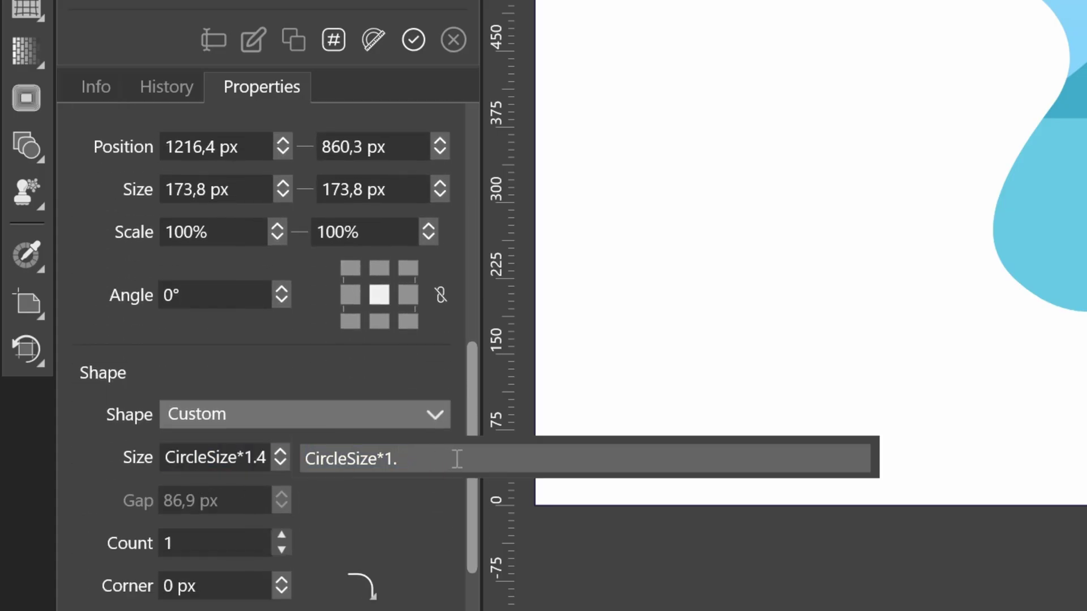
{"action": "type", "text": "6"}
{"action": "key", "text": "Return"}
{"action": "key", "text": "Escape"}
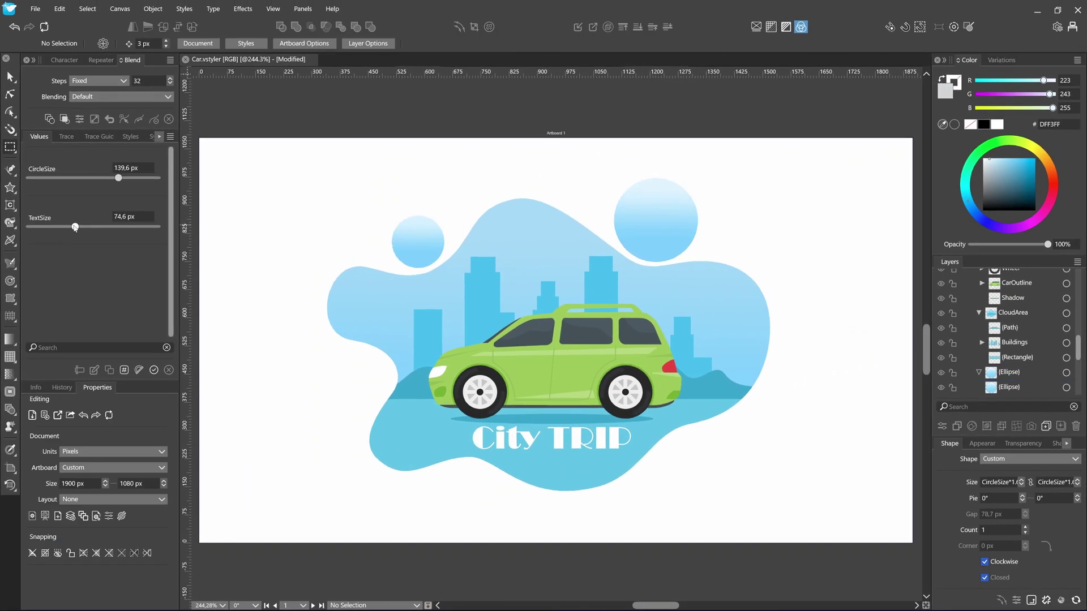
- Enlarge the title text, set ScaleSize to 0,83, and turn BgColor from red to magenta
{"action": "left_click_drag", "start_coordinate": [75, 227], "coordinate": [116, 227]}
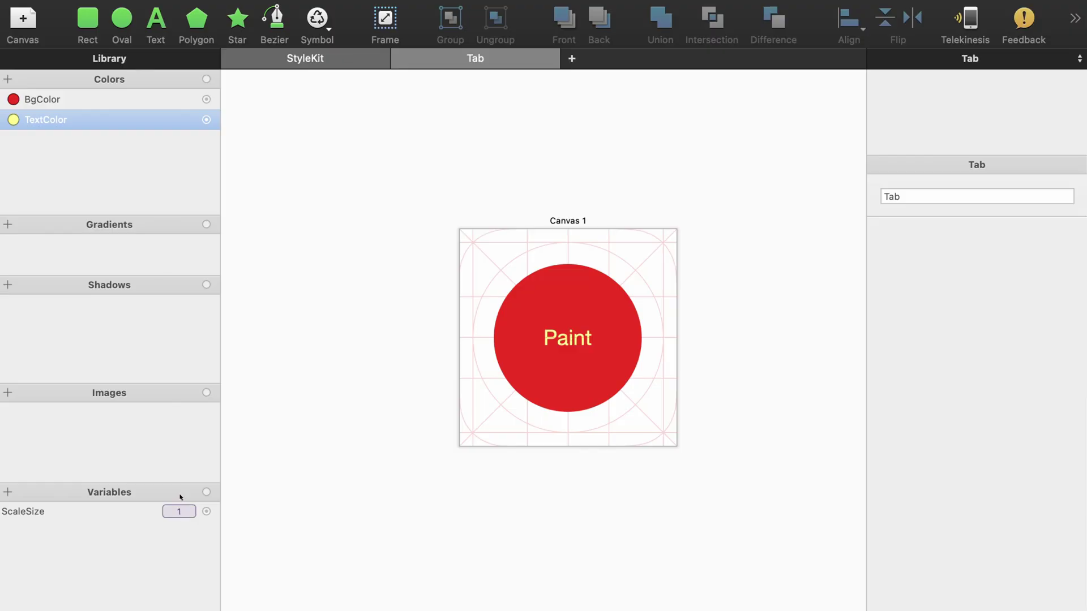
{"action": "left_click_drag", "start_coordinate": [180, 495], "coordinate": [181, 521]}
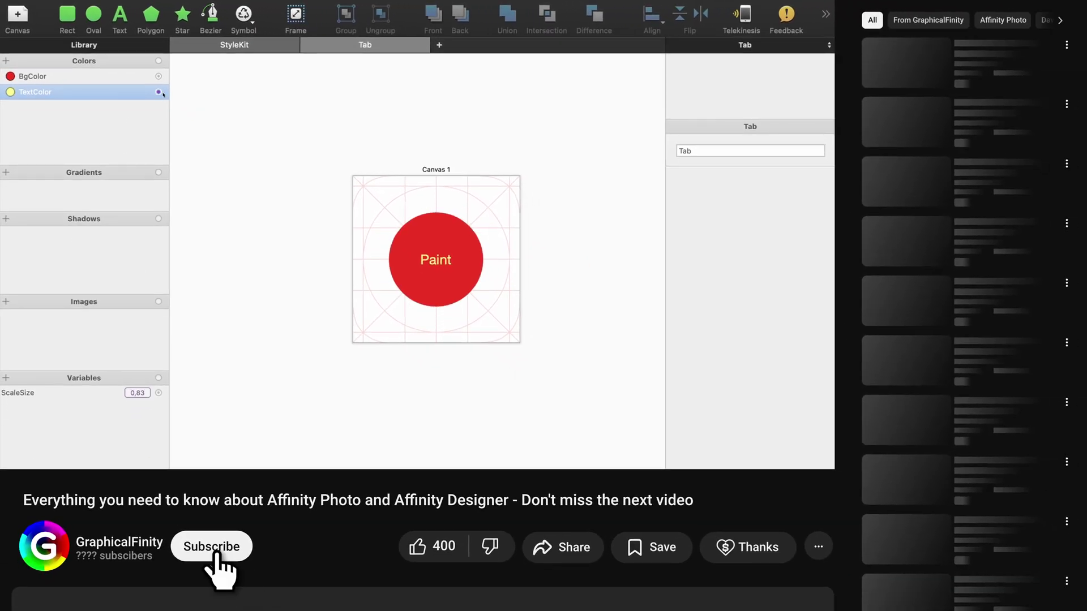
{"action": "left_click", "coordinate": [160, 77]}
{"action": "left_click", "coordinate": [10, 76]}
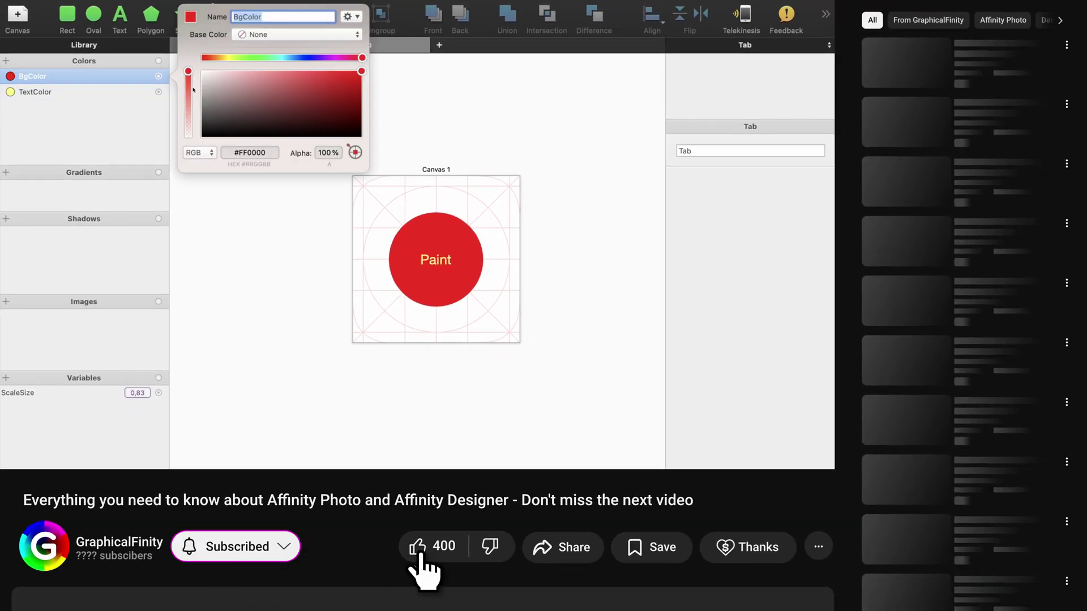
{"action": "left_click_drag", "start_coordinate": [353, 59], "coordinate": [330, 66]}
- Change TextColor to a dark maroon for the Paint text
{"action": "left_click", "coordinate": [10, 92]}
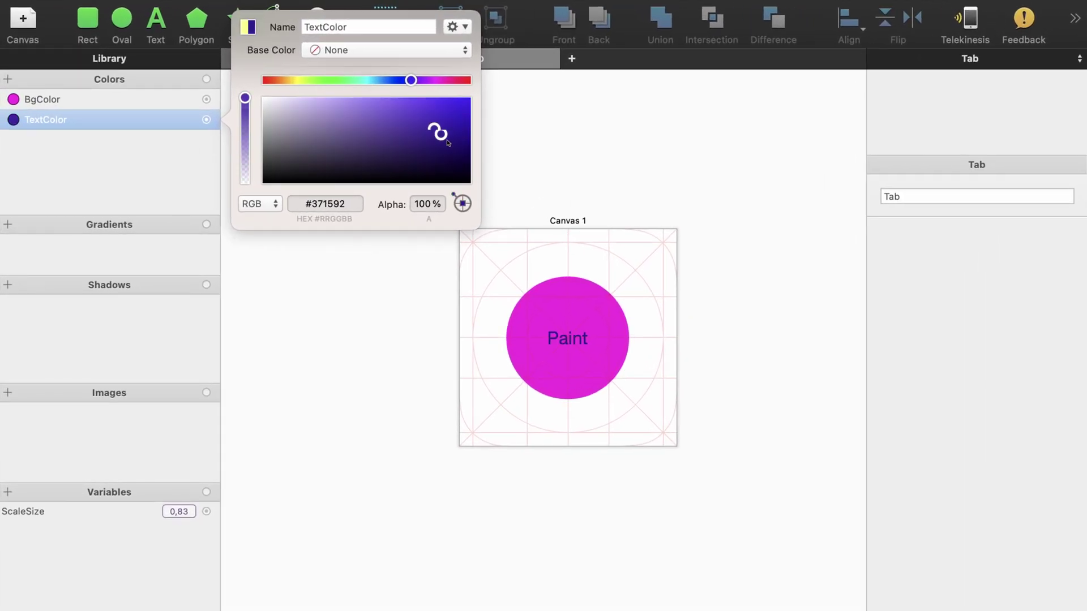
{"action": "left_click", "coordinate": [467, 80]}
{"action": "left_click", "coordinate": [450, 131]}
{"action": "left_click", "coordinate": [575, 214]}
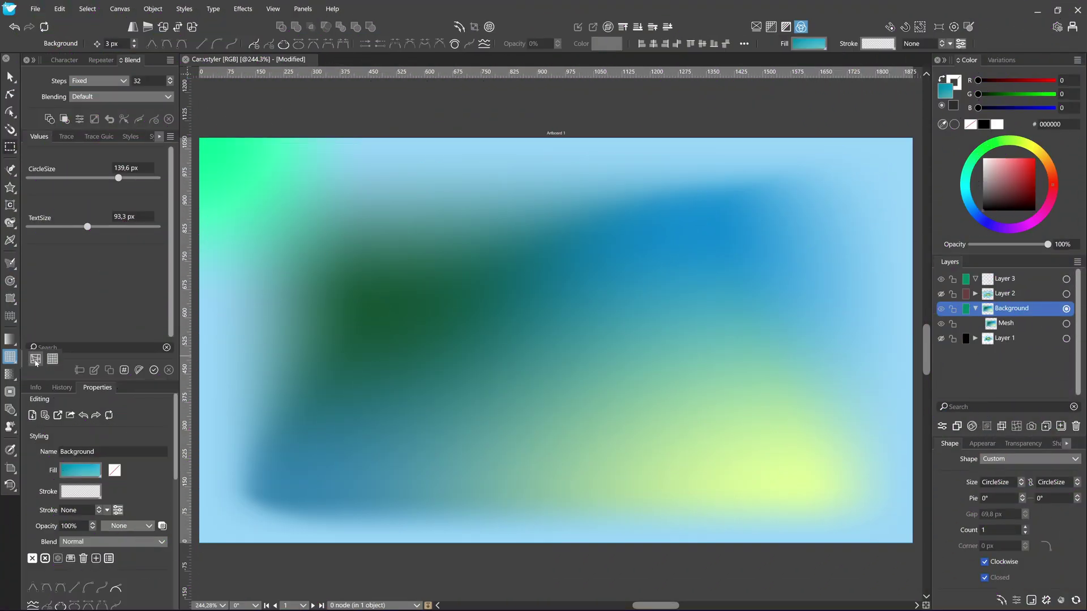
- Colour mesh nodes deep purple and yellow, then drag two nodes to bend the gradient
{"action": "left_click", "coordinate": [372, 308]}
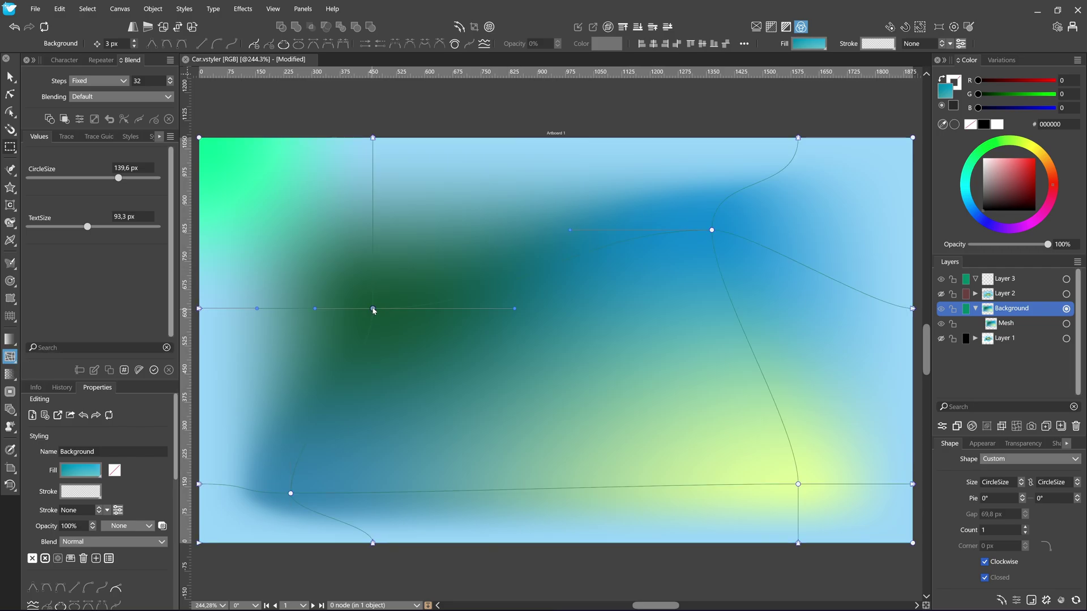
{"action": "left_click", "coordinate": [1049, 208]}
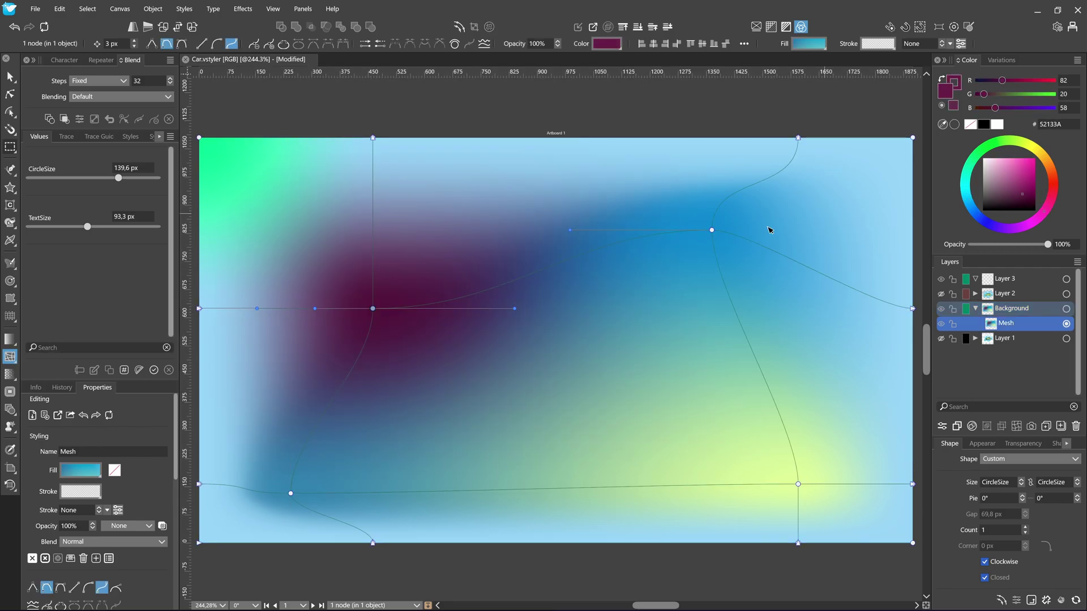
{"action": "left_click", "coordinate": [199, 138]}
{"action": "left_click", "coordinate": [1042, 146]}
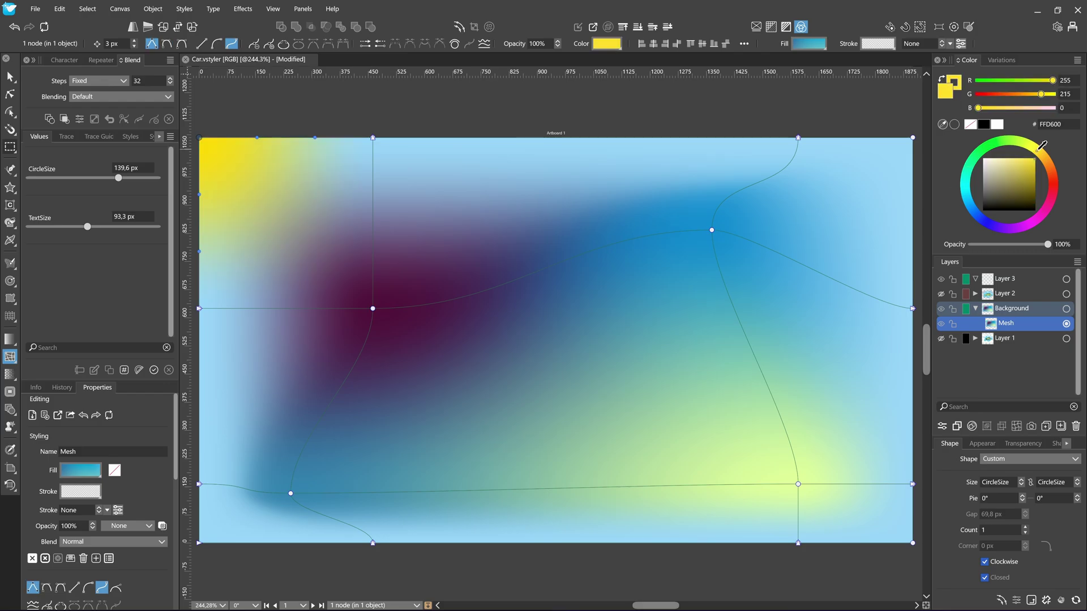
{"action": "left_click_drag", "start_coordinate": [373, 309], "coordinate": [412, 316]}
{"action": "left_click_drag", "start_coordinate": [291, 493], "coordinate": [349, 398]}
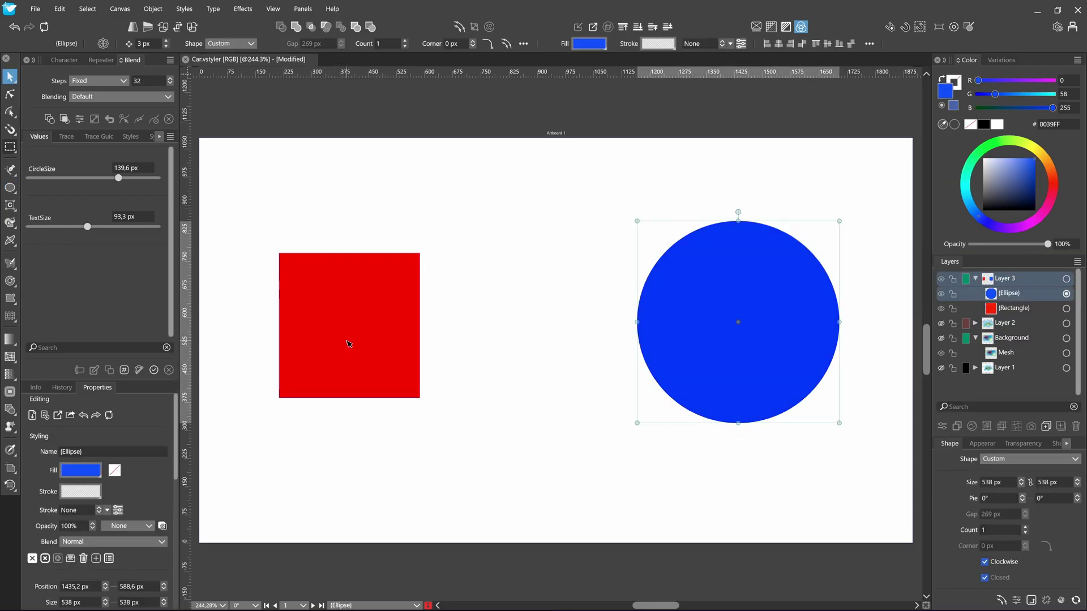
- Select the red square and circle together and create a blend between them
{"action": "left_click", "coordinate": [348, 341], "text": "shift"}
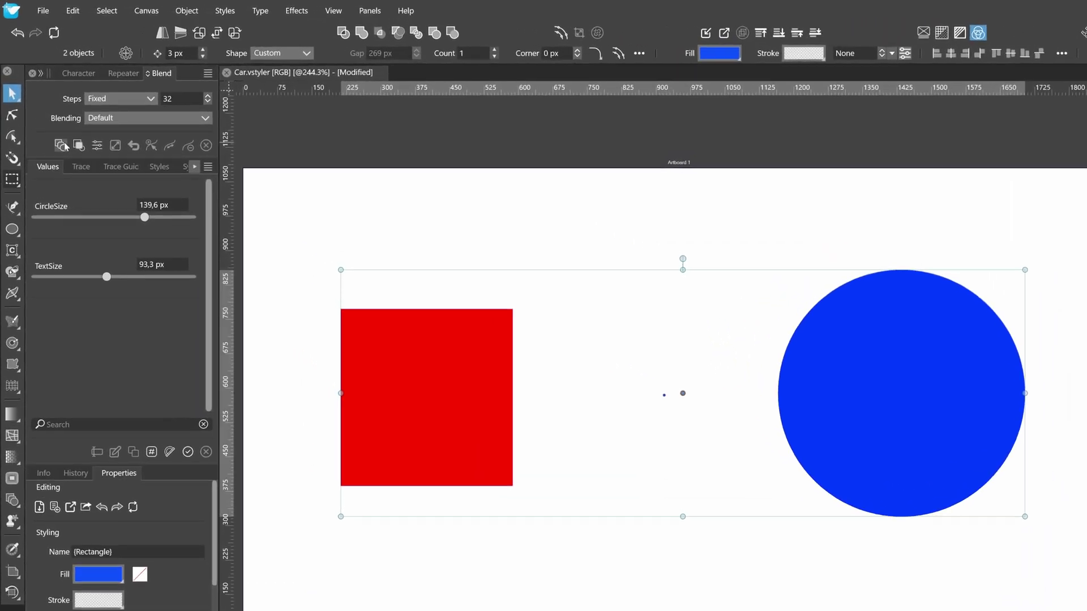
{"action": "left_click", "coordinate": [49, 118]}
- Set the blend Steps to Smooth and adjust the percentage to 25%
{"action": "left_click", "coordinate": [139, 99]}
{"action": "left_click", "coordinate": [136, 87]}
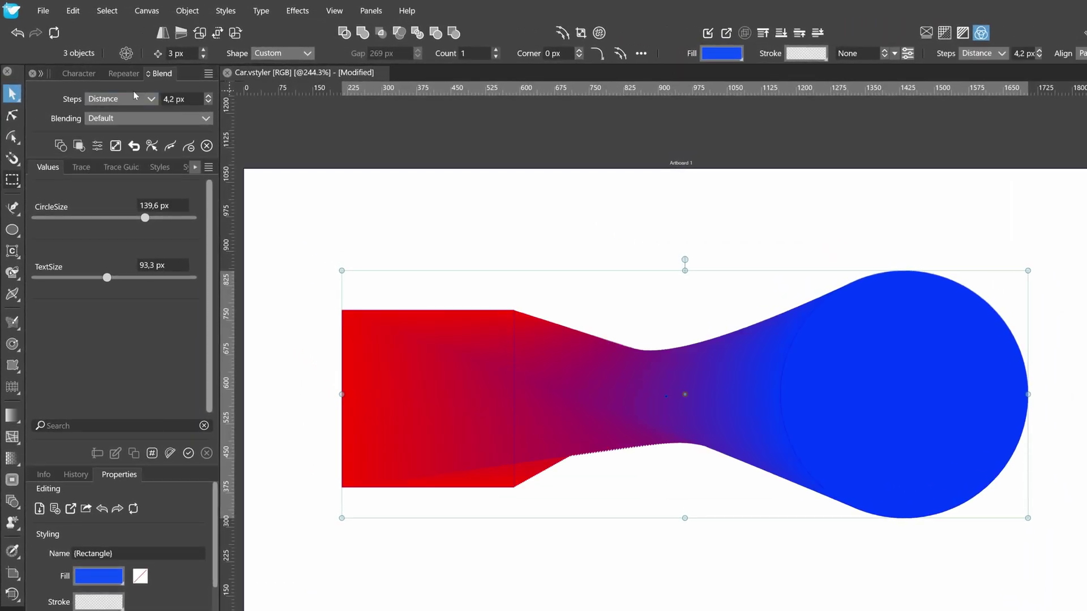
{"action": "left_click", "coordinate": [135, 97]}
{"action": "left_click", "coordinate": [128, 100]}
{"action": "left_click_drag", "start_coordinate": [208, 100], "coordinate": [162, 114]}
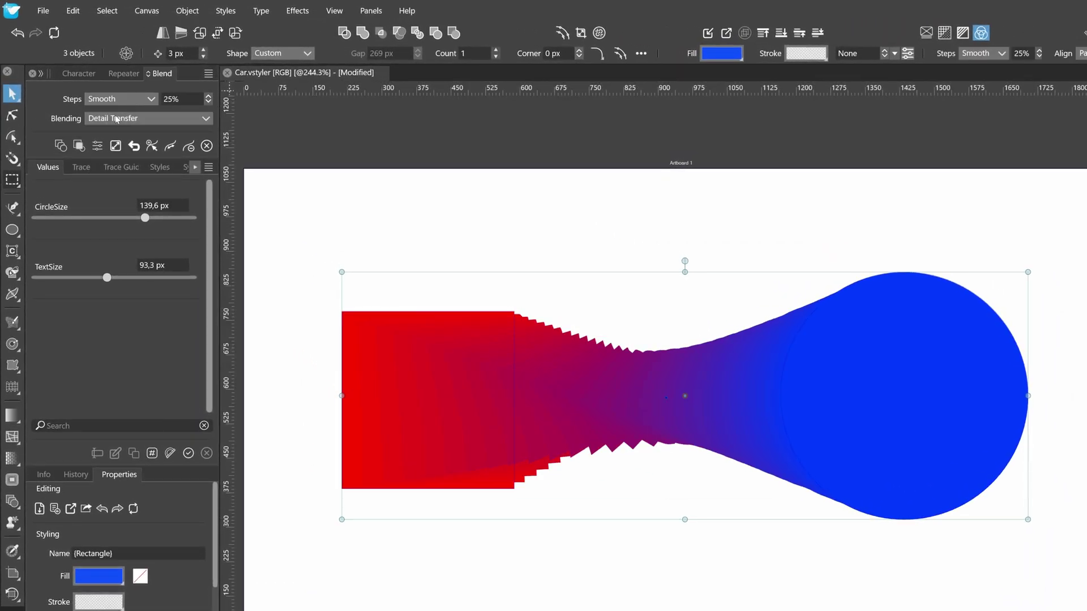
- Try the Blending alignment options, aligning along the axis and then by radius
{"action": "left_click", "coordinate": [115, 119]}
{"action": "left_click", "coordinate": [154, 77]}
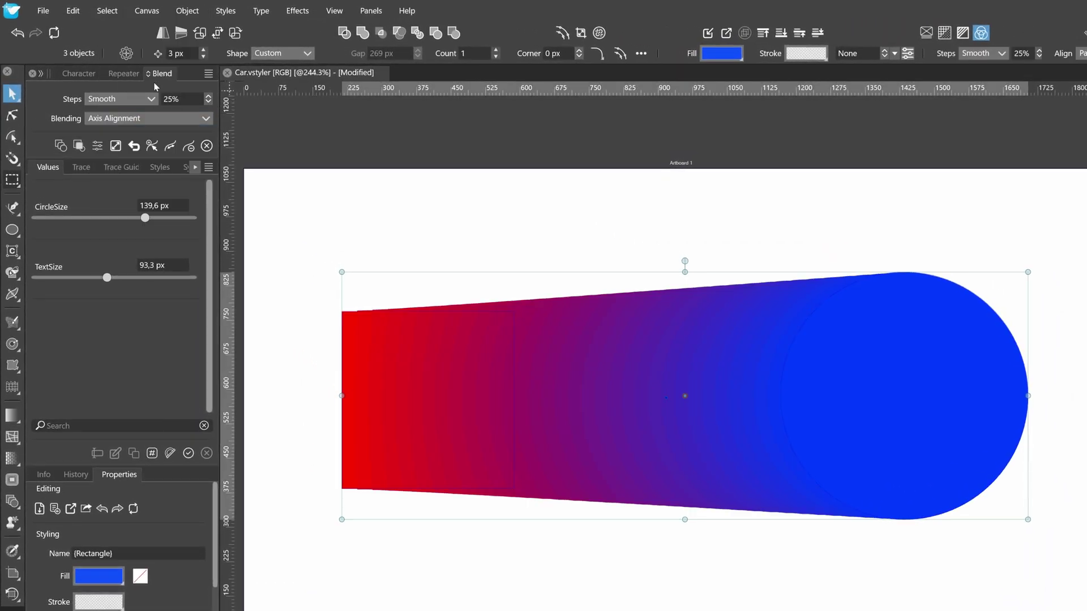
{"action": "left_click", "coordinate": [150, 117]}
{"action": "left_click", "coordinate": [148, 189]}
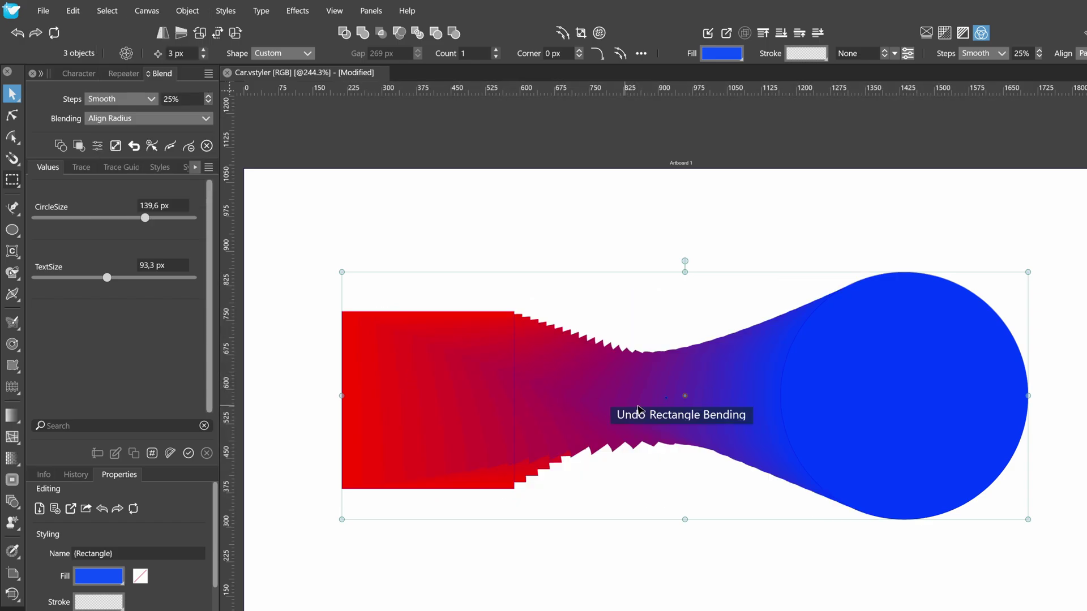
- Bend the blend path into an S-curve with the Node tool
{"action": "key", "text": "a"}
{"action": "left_click_drag", "start_coordinate": [666, 398], "coordinate": [659, 285]}
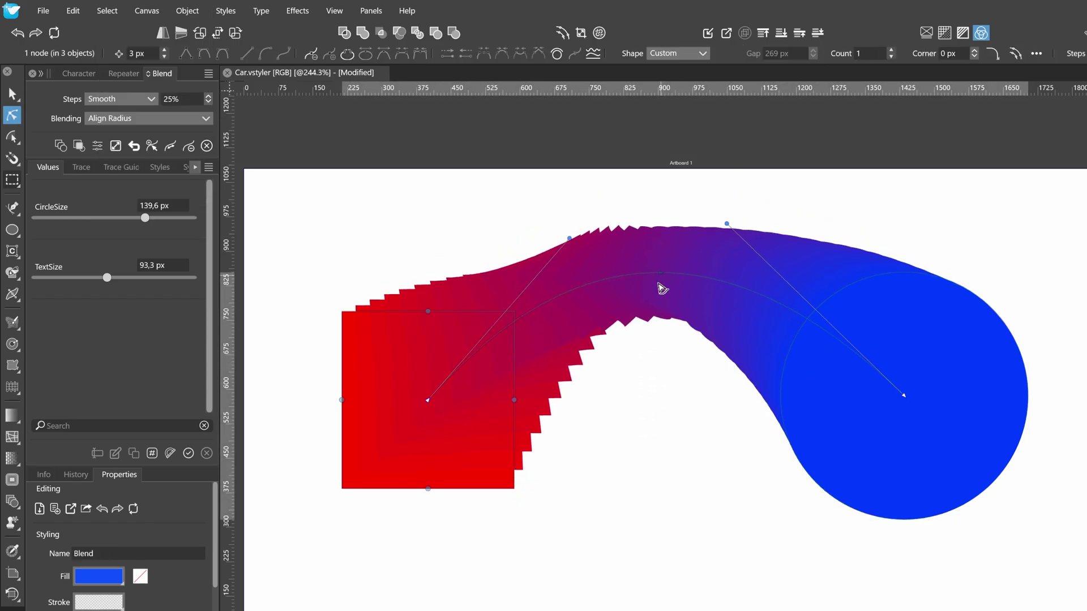
{"action": "left_click_drag", "start_coordinate": [726, 223], "coordinate": [829, 605]}
{"action": "left_click_drag", "start_coordinate": [569, 238], "coordinate": [560, 169]}
{"action": "key", "text": "v"}
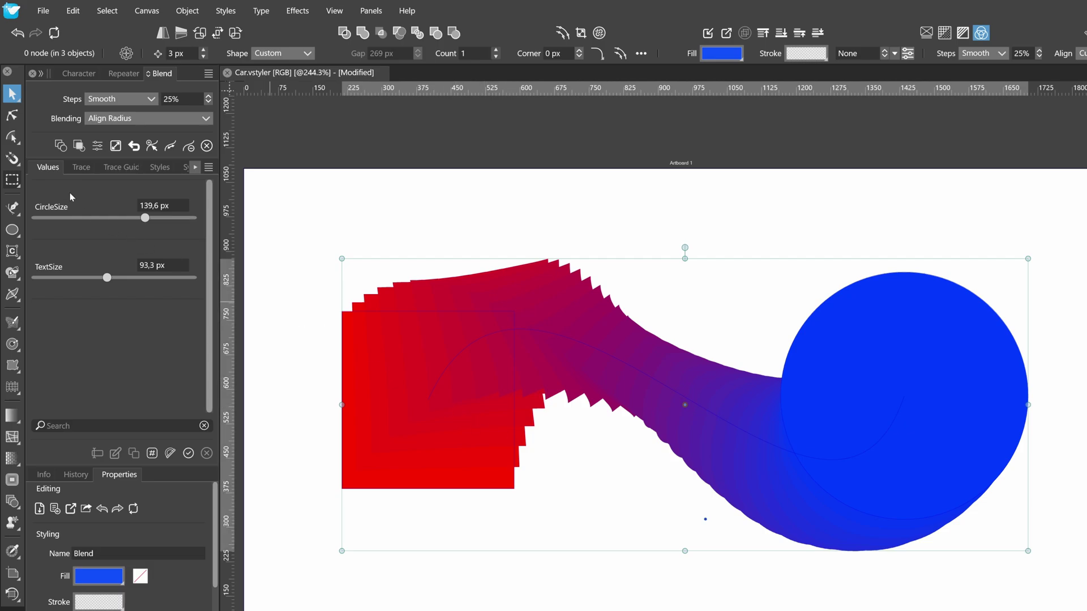
- Set the Blend Options transfer mode to Common and reshape the transfer curve
{"action": "left_click", "coordinate": [97, 146]}
{"action": "left_click", "coordinate": [978, 303]}
{"action": "left_click", "coordinate": [962, 317]}
{"action": "left_click_drag", "start_coordinate": [944, 474], "coordinate": [940, 520]}
{"action": "left_click_drag", "start_coordinate": [906, 210], "coordinate": [1074, 185]}
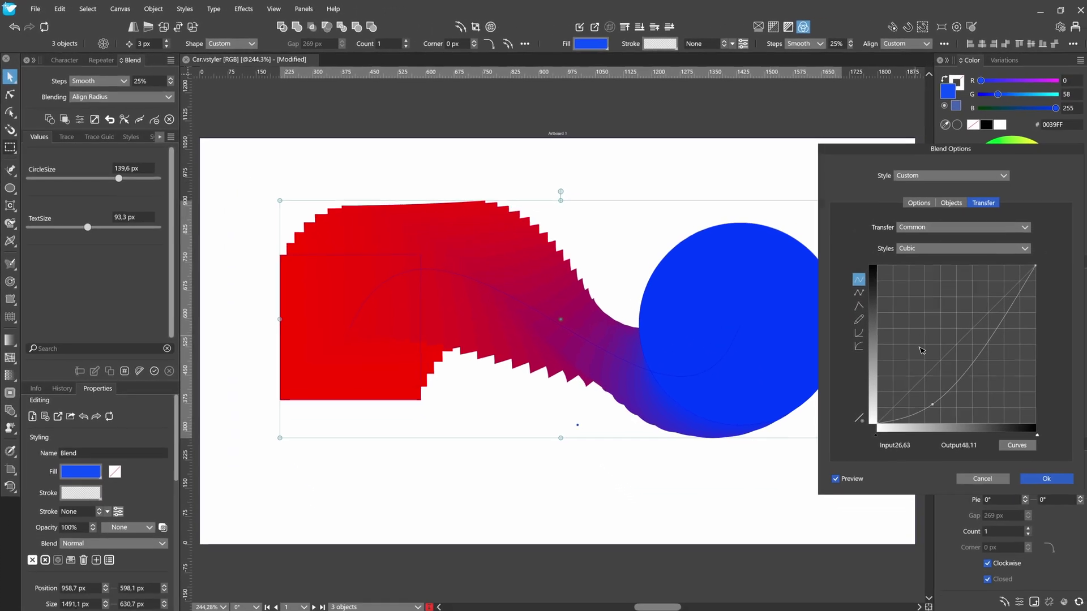
{"action": "mouse_move", "coordinate": [921, 350]}
{"action": "left_mouse_down"}
{"action": "mouse_move", "coordinate": [906, 334]}
{"action": "mouse_move", "coordinate": [917, 368]}
{"action": "left_mouse_up"}
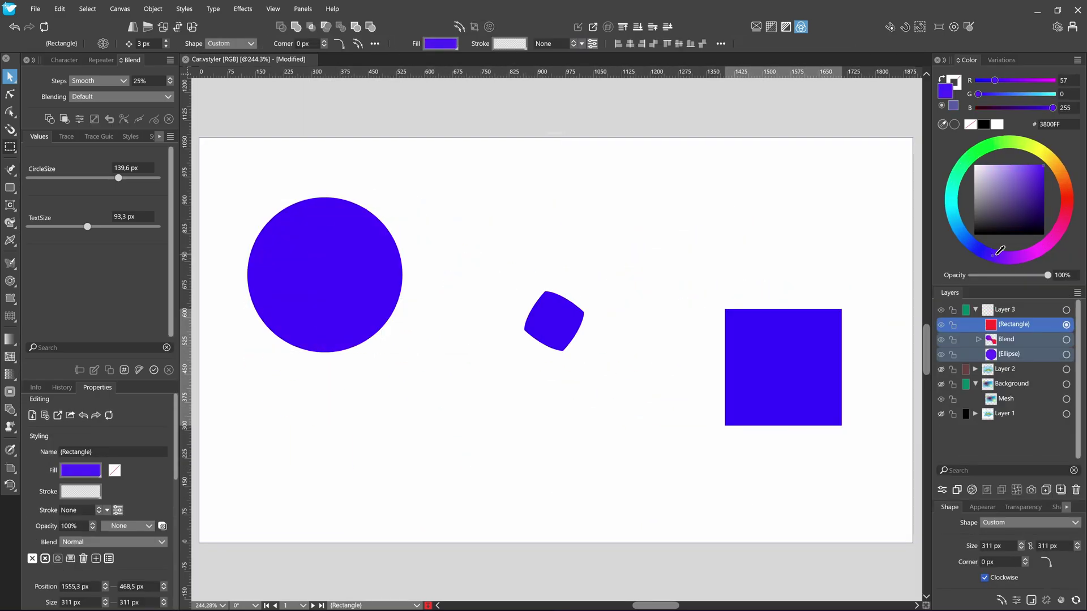
- Turn the square magenta and switch the blend's Blending from Auto Alignment to Adjusted
{"action": "left_click_drag", "start_coordinate": [997, 255], "coordinate": [1041, 247]}
{"action": "left_click", "coordinate": [702, 332]}
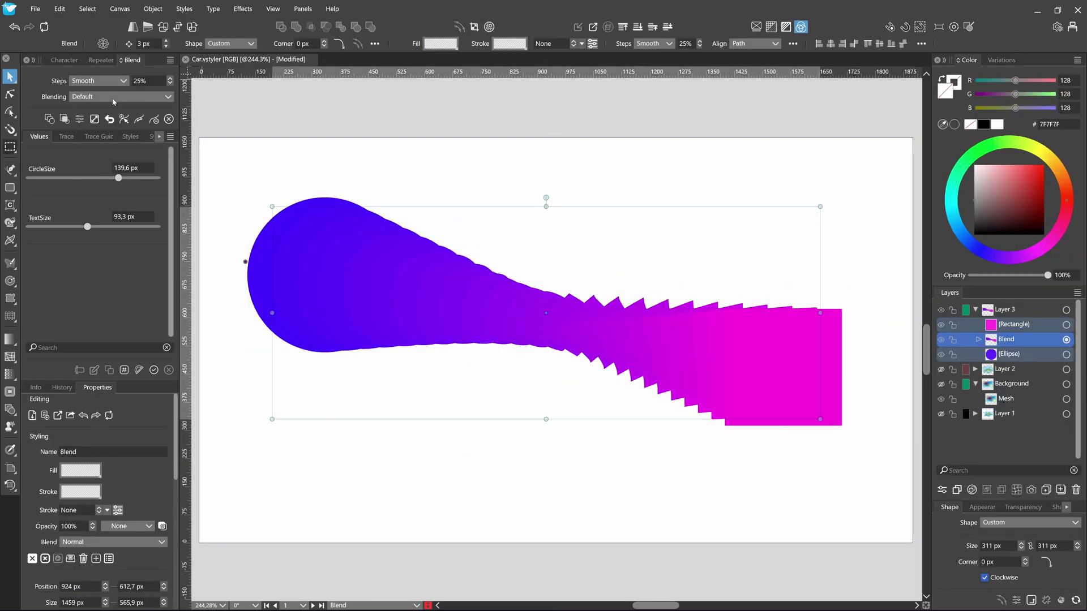
{"action": "left_click", "coordinate": [114, 96]}
{"action": "left_click", "coordinate": [107, 59]}
{"action": "left_click", "coordinate": [113, 97]}
{"action": "left_click", "coordinate": [107, 44]}
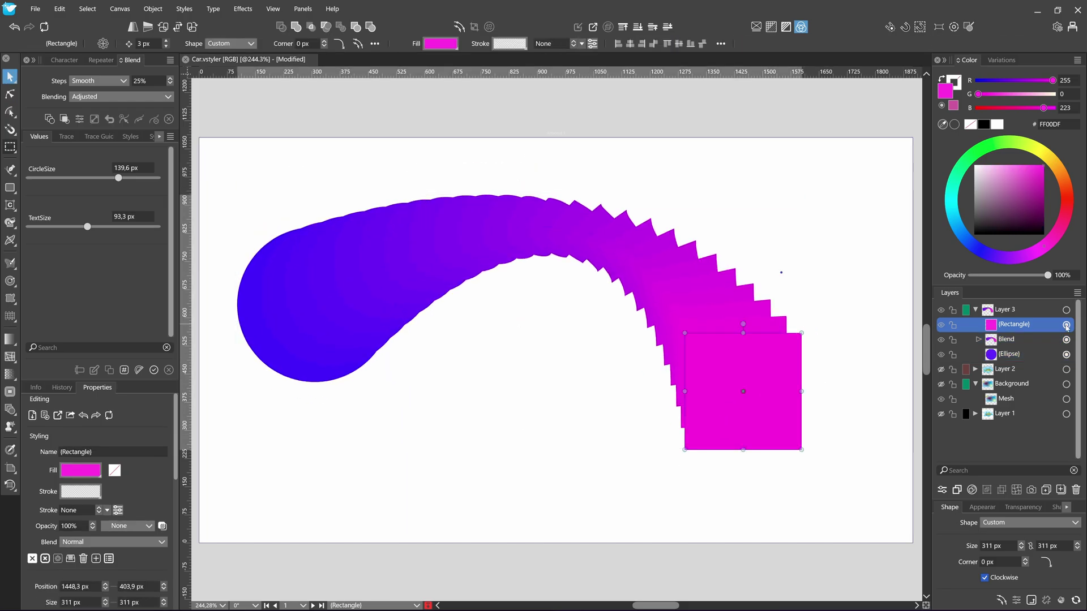
- Undo the recent changes and recolour the circle on the colour wheel
{"action": "left_click", "coordinate": [372, 177]}
{"action": "key", "text": "ctrl+z"}
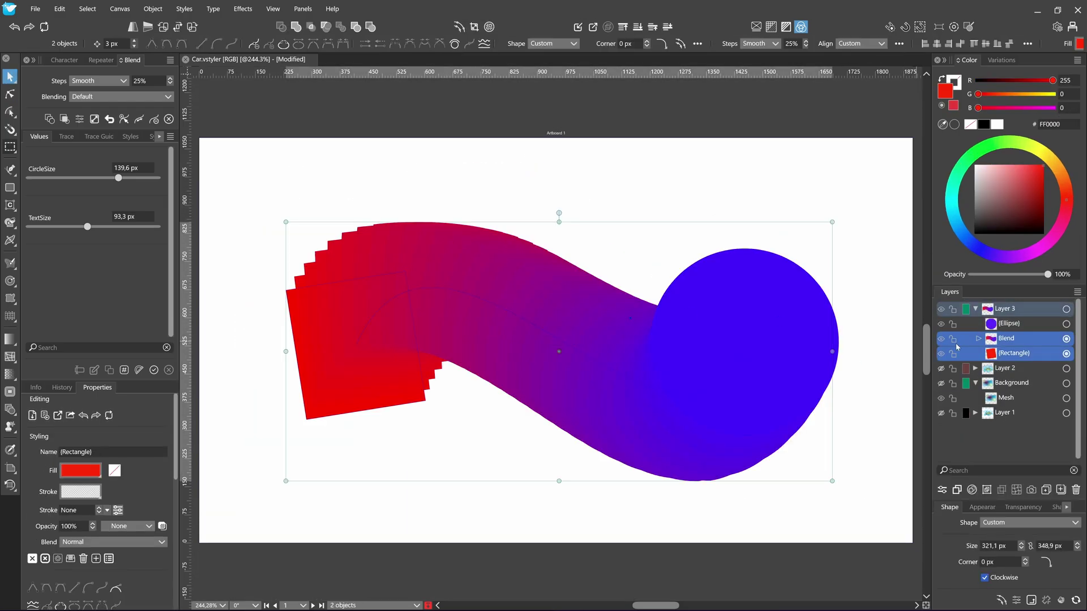
{"action": "key", "text": "ctrl+z"}
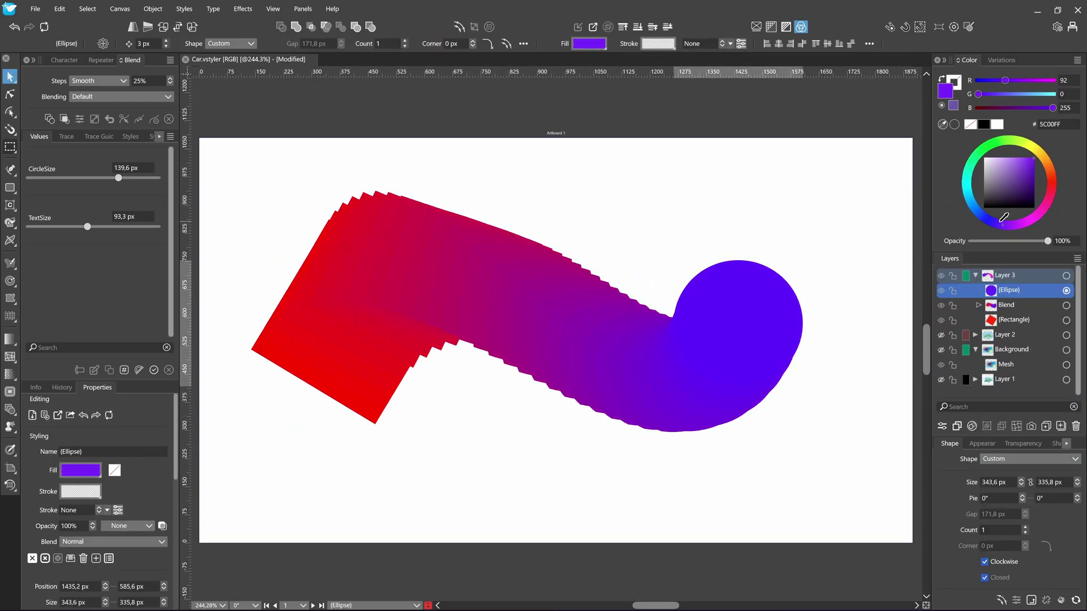
{"action": "left_click", "coordinate": [369, 323]}
{"action": "mouse_move", "coordinate": [1000, 221]}
{"action": "left_mouse_down"}
{"action": "mouse_move", "coordinate": [968, 188]}
{"action": "mouse_move", "coordinate": [982, 151]}
{"action": "left_mouse_up"}
- Turn the rectangle magenta and mirror the blend left to right
{"action": "left_click", "coordinate": [779, 324]}
{"action": "left_click", "coordinate": [317, 339]}
{"action": "left_click_drag", "start_coordinate": [1064, 199], "coordinate": [1030, 252]}
{"action": "left_click", "coordinate": [535, 309]}
{"action": "left_click_drag", "start_coordinate": [538, 312], "coordinate": [764, 339]}
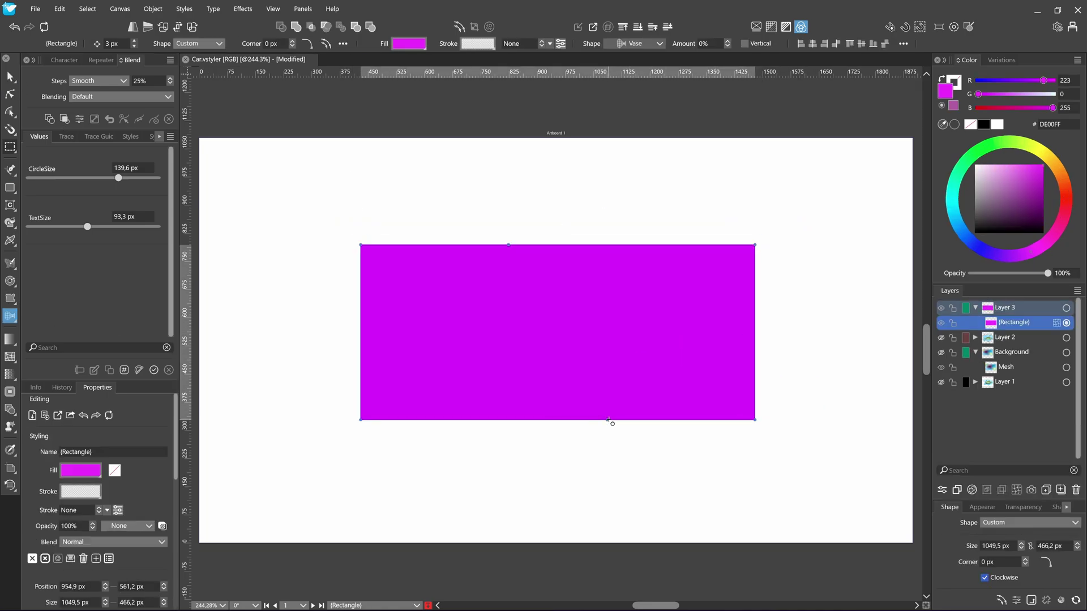
- Drag the Vase warp handles to wave the rectangle's edges and taper it, reaching -9,71%
{"action": "left_click_drag", "start_coordinate": [609, 421], "coordinate": [611, 378]}
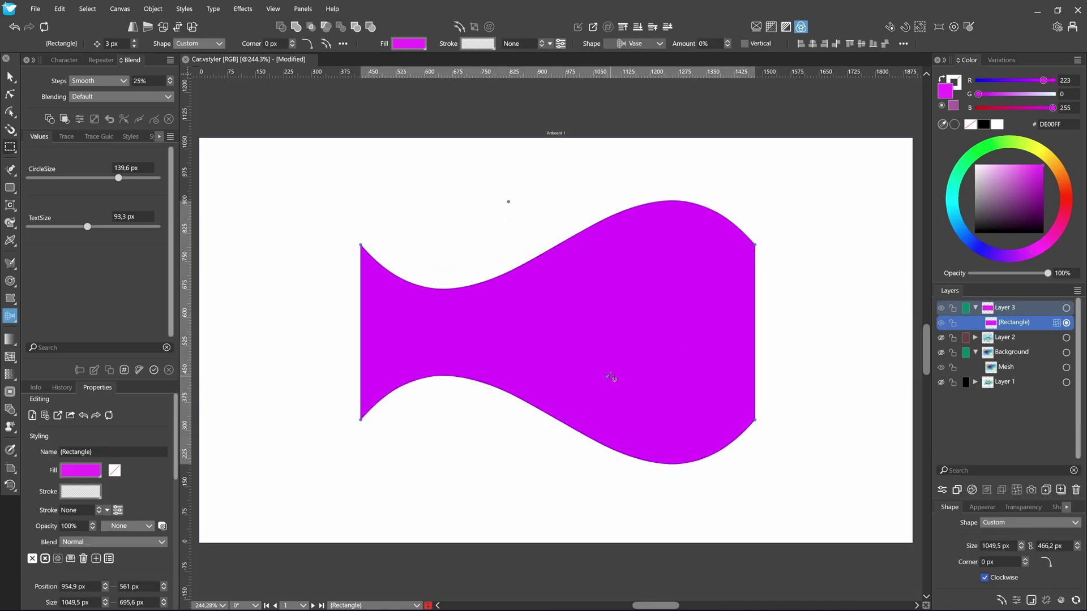
{"action": "mouse_move", "coordinate": [755, 424]}
{"action": "left_mouse_down"}
{"action": "mouse_move", "coordinate": [755, 392]}
{"action": "mouse_move", "coordinate": [753, 428]}
{"action": "left_mouse_up"}
{"action": "mouse_move", "coordinate": [508, 205]}
{"action": "left_mouse_down"}
{"action": "mouse_move", "coordinate": [501, 187]}
{"action": "mouse_move", "coordinate": [485, 218]}
{"action": "mouse_move", "coordinate": [487, 208]}
{"action": "left_mouse_up"}
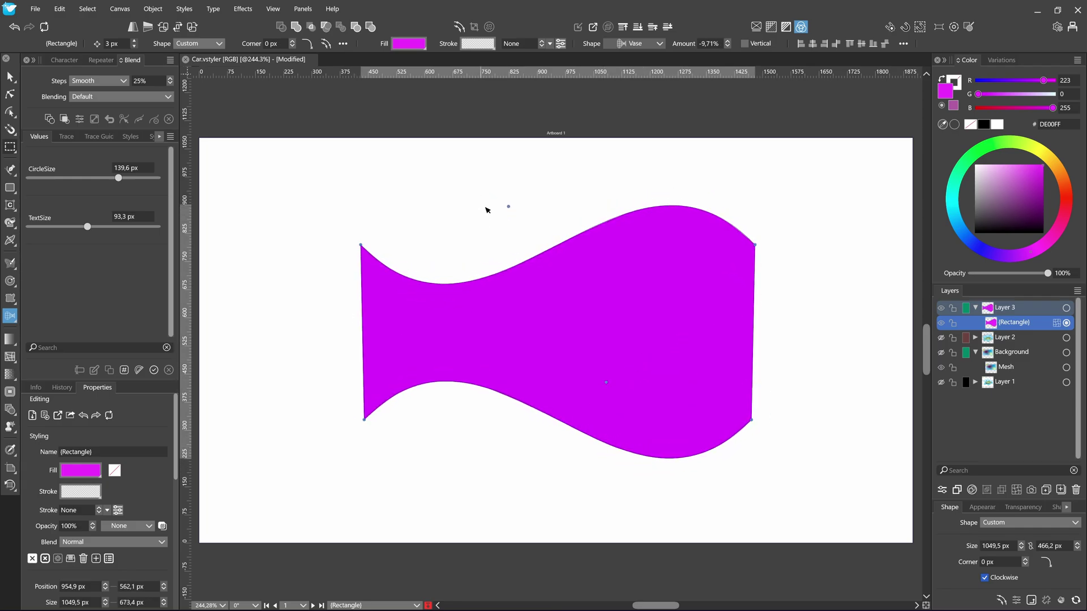
- Add a Noise Wave distortion to the magenta rectangle with density 1.1
{"action": "left_click", "coordinate": [1056, 323]}
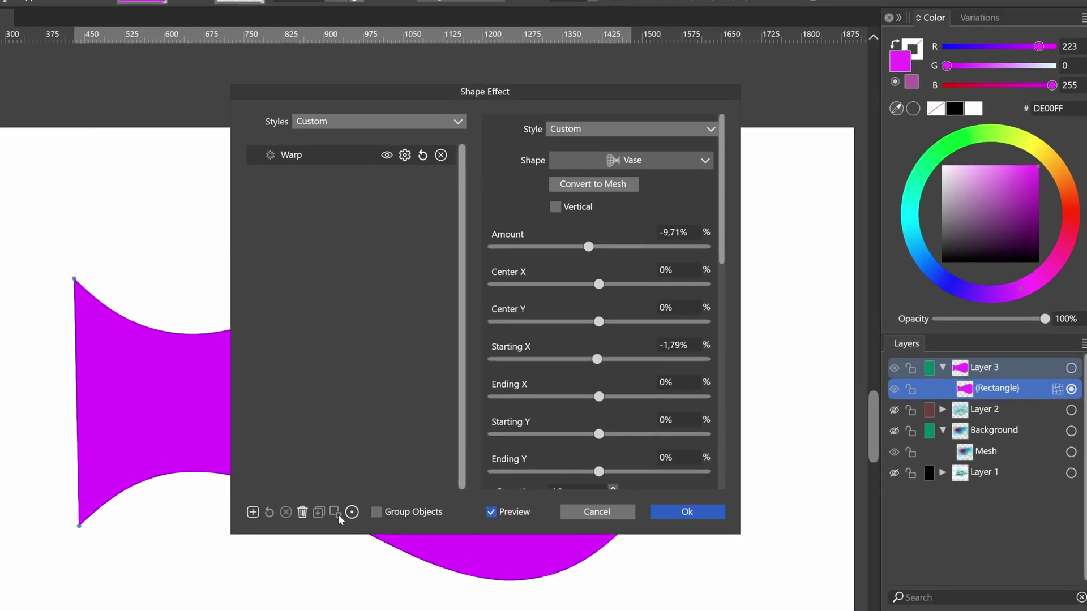
{"action": "left_click", "coordinate": [253, 512]}
{"action": "mouse_move", "coordinate": [255, 510]}
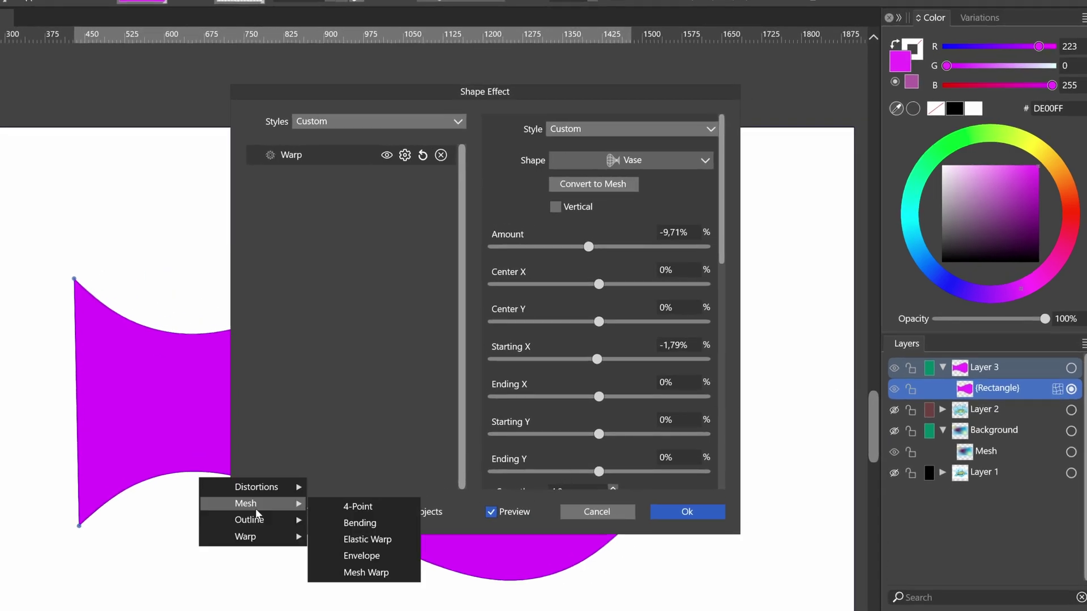
{"action": "mouse_move", "coordinate": [266, 487]}
{"action": "left_click", "coordinate": [365, 471]}
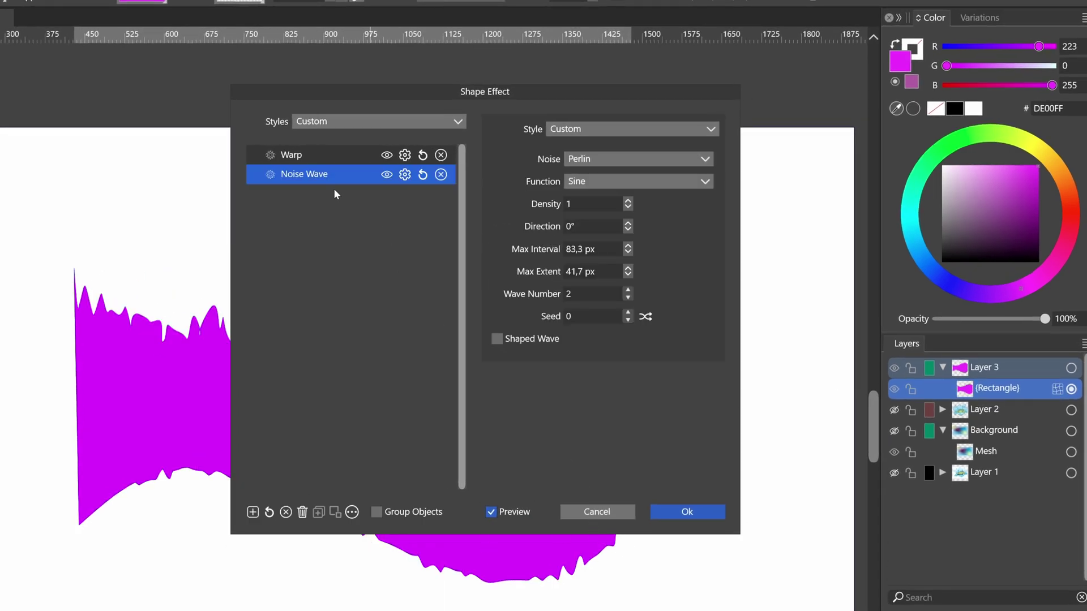
{"action": "left_click_drag", "start_coordinate": [402, 108], "coordinate": [736, 117]}
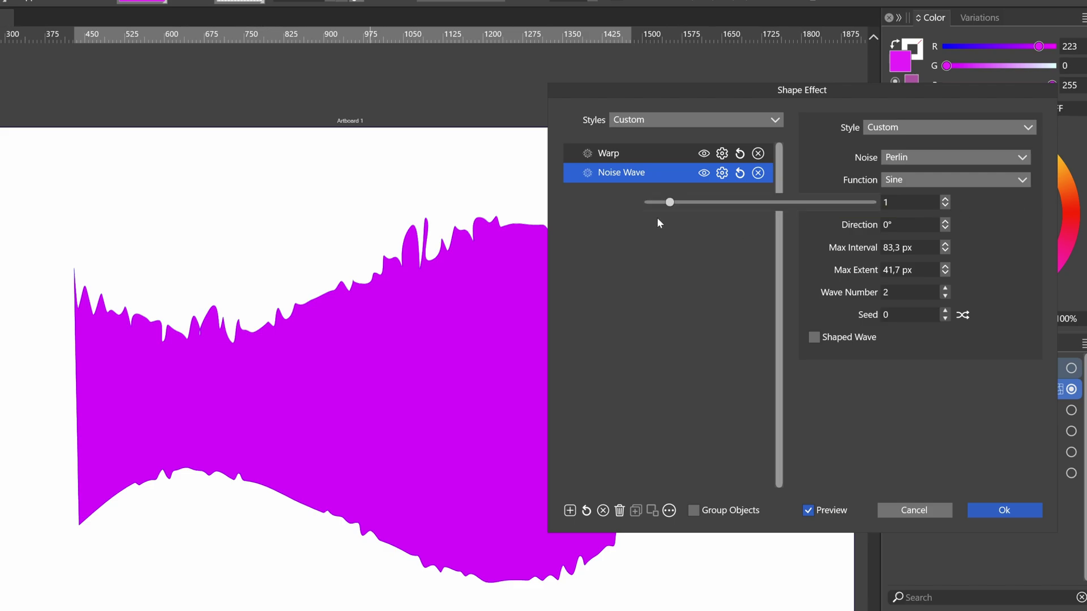
{"action": "mouse_move", "coordinate": [670, 202]}
{"action": "left_mouse_down"}
{"action": "mouse_move", "coordinate": [759, 204]}
{"action": "mouse_move", "coordinate": [671, 206]}
{"action": "left_mouse_up"}
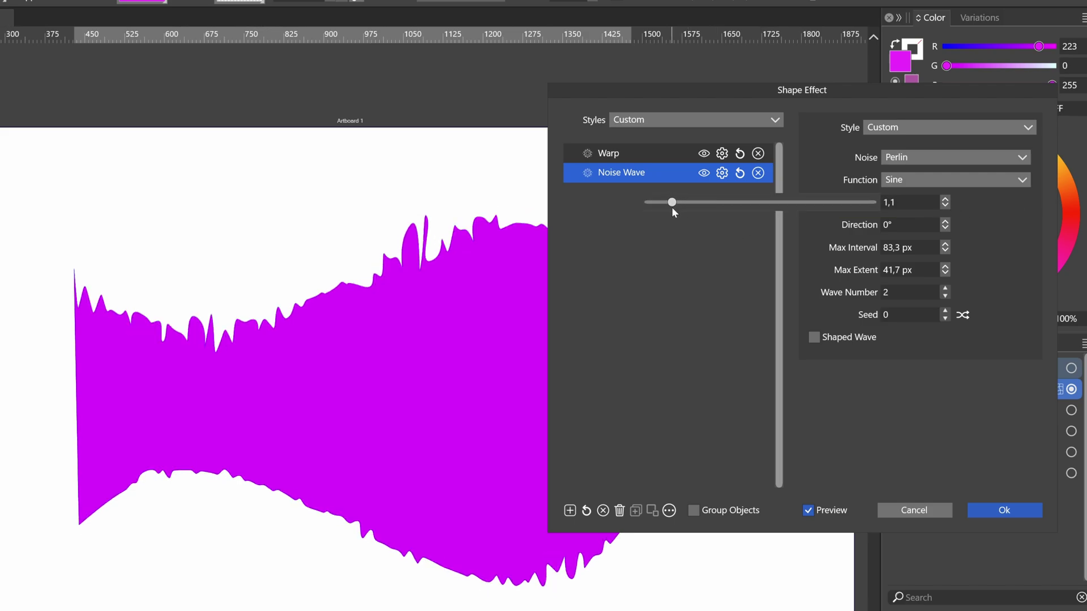
- Reduce the warp to 3% with its Center X at -26% and apply the effects
{"action": "left_click", "coordinate": [625, 158]}
{"action": "left_click_drag", "start_coordinate": [881, 247], "coordinate": [919, 245]}
{"action": "left_click_drag", "start_coordinate": [916, 282], "coordinate": [889, 285]}
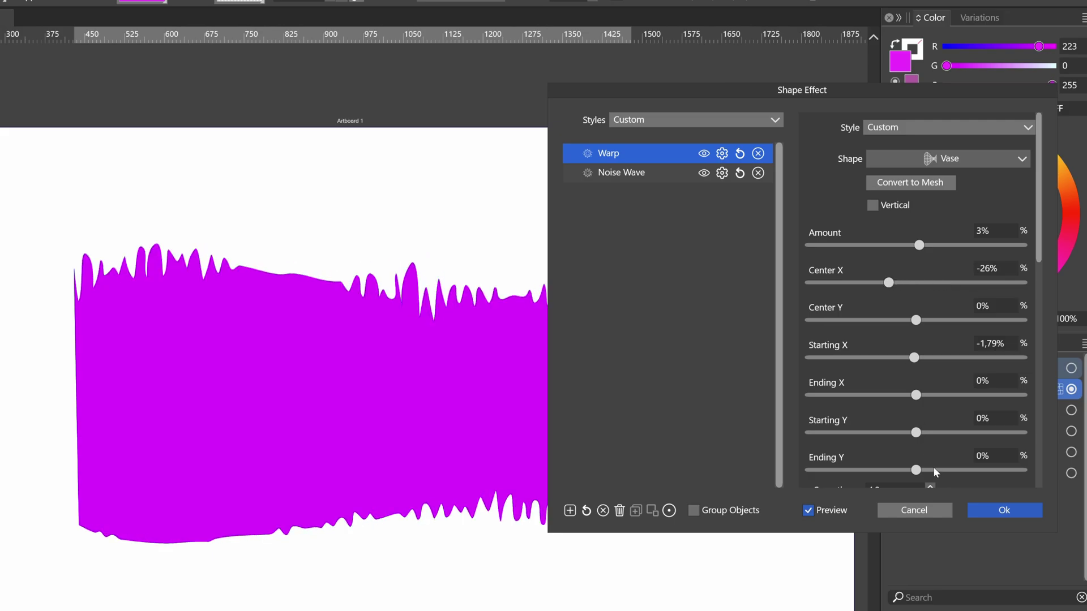
{"action": "left_click", "coordinate": [988, 510]}
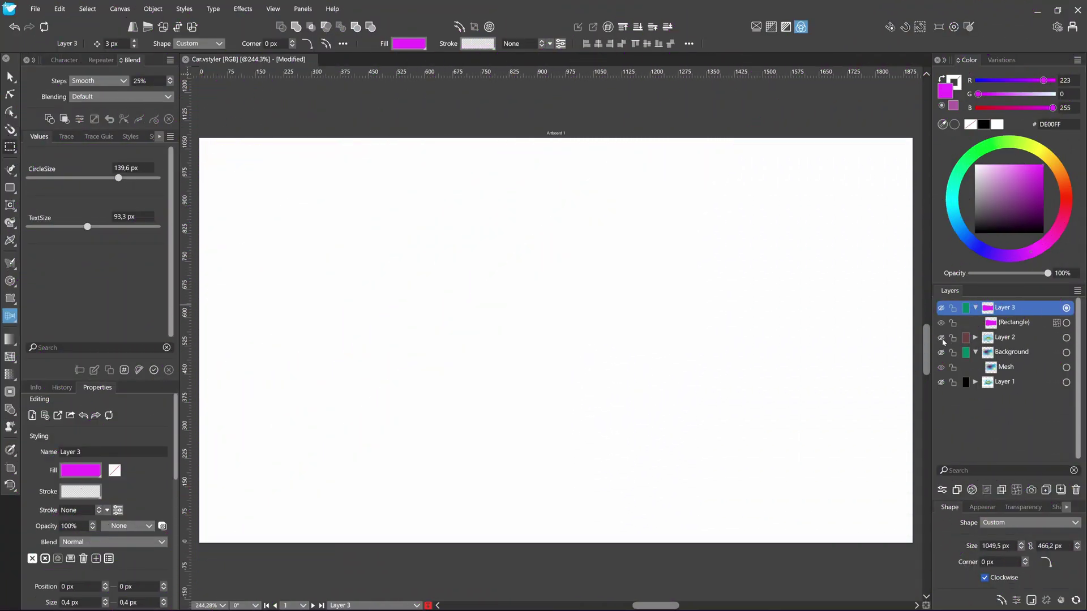
- Show the Layer 2 car artwork and step through isolating its parts in the Layers panel
{"action": "left_click", "coordinate": [941, 339]}
{"action": "double_click", "coordinate": [1010, 337]}
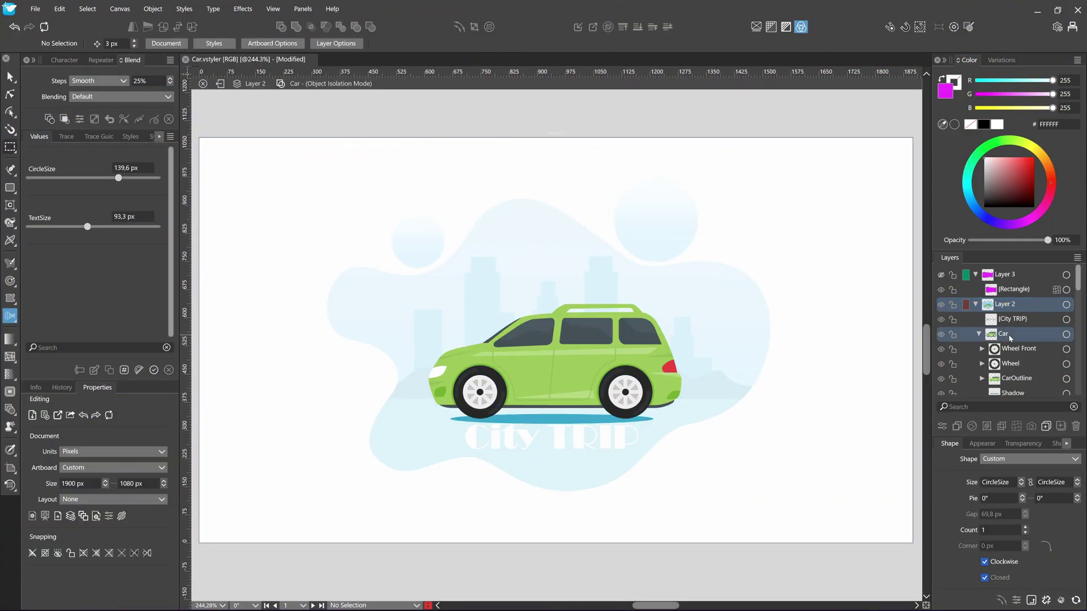
{"action": "double_click", "coordinate": [1017, 349]}
{"action": "left_click", "coordinate": [1016, 378], "text": "alt"}
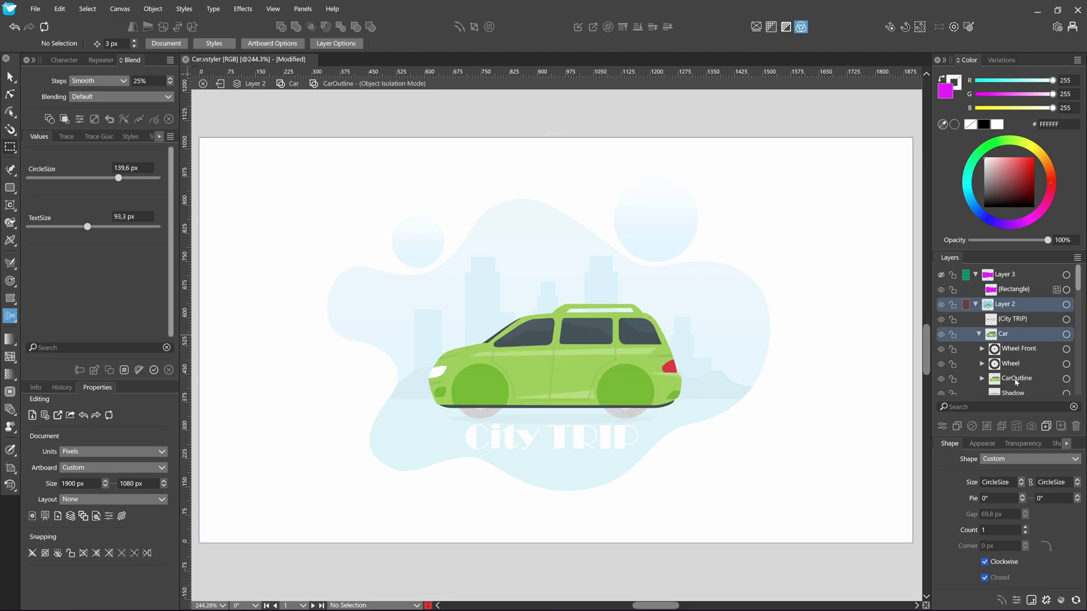
{"action": "left_click", "coordinate": [1017, 393], "text": "alt"}
{"action": "left_click", "coordinate": [1016, 379], "text": "alt"}
{"action": "left_click", "coordinate": [1014, 334], "text": "alt"}
{"action": "left_click", "coordinate": [1013, 305], "text": "alt"}
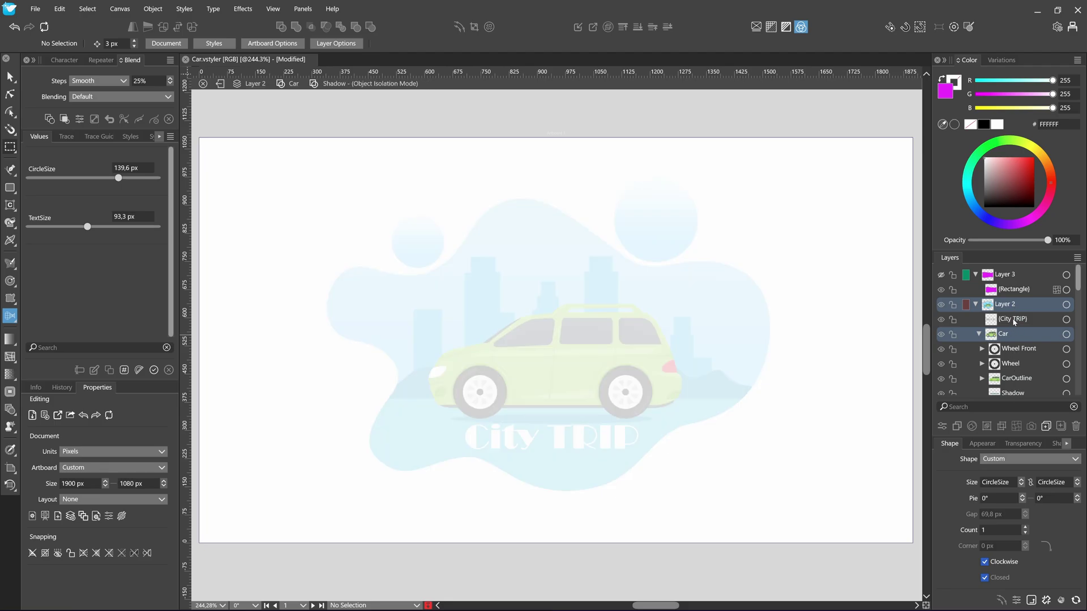
- On the canvas, isolate the car, then its rear wheel, then the wheel's centre hub
{"action": "scroll", "coordinate": [1019, 387], "scroll_direction": "down", "scroll_amount": 2}
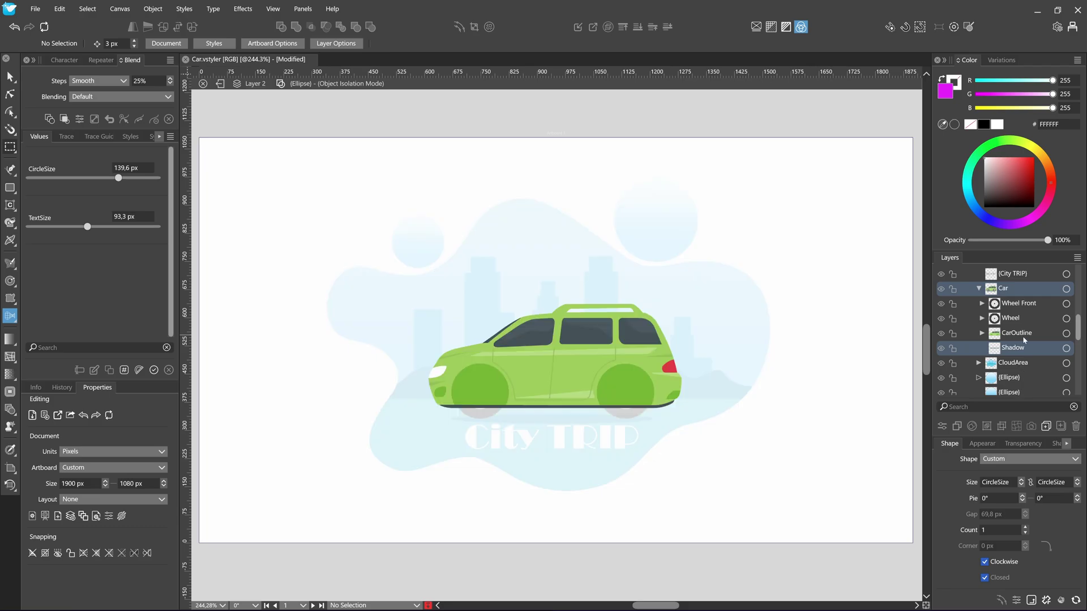
{"action": "double_click", "coordinate": [623, 411]}
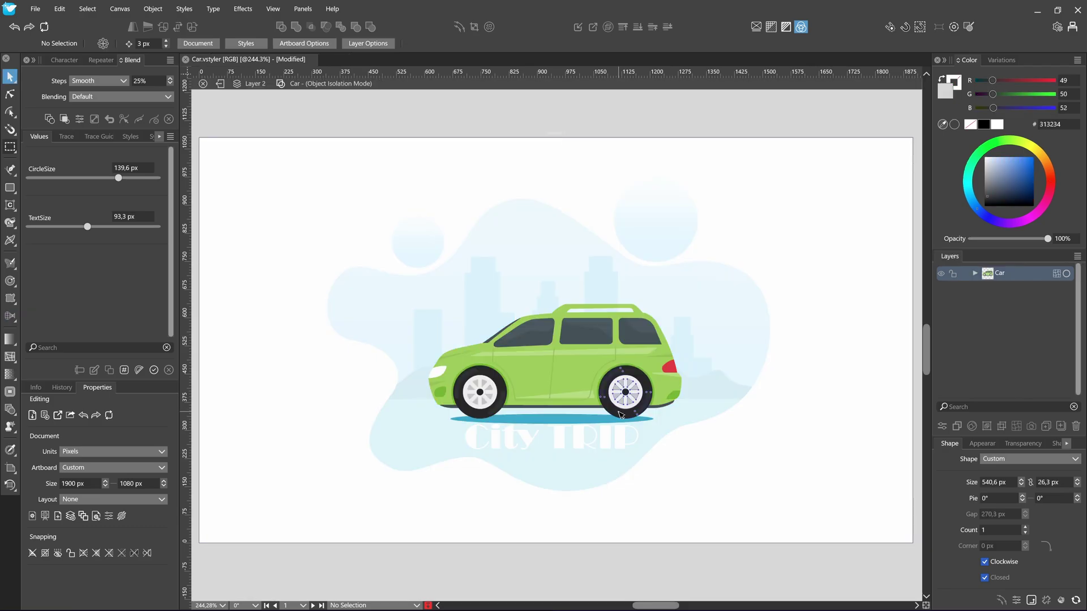
{"action": "double_click", "coordinate": [619, 415]}
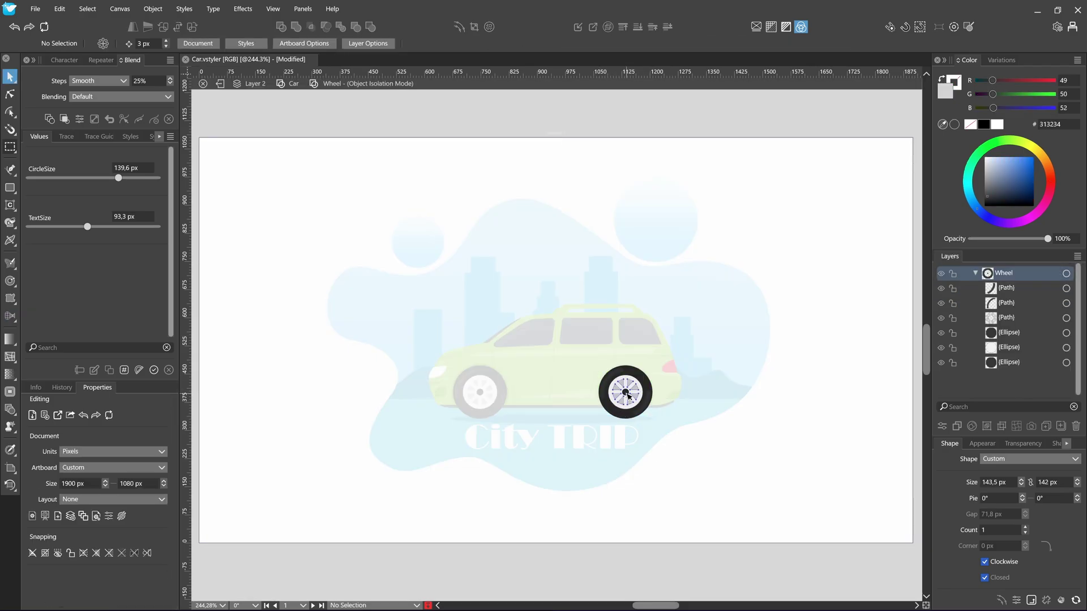
{"action": "scroll", "coordinate": [627, 395], "scroll_direction": "up", "scroll_amount": 5}
{"action": "double_click", "coordinate": [625, 391]}
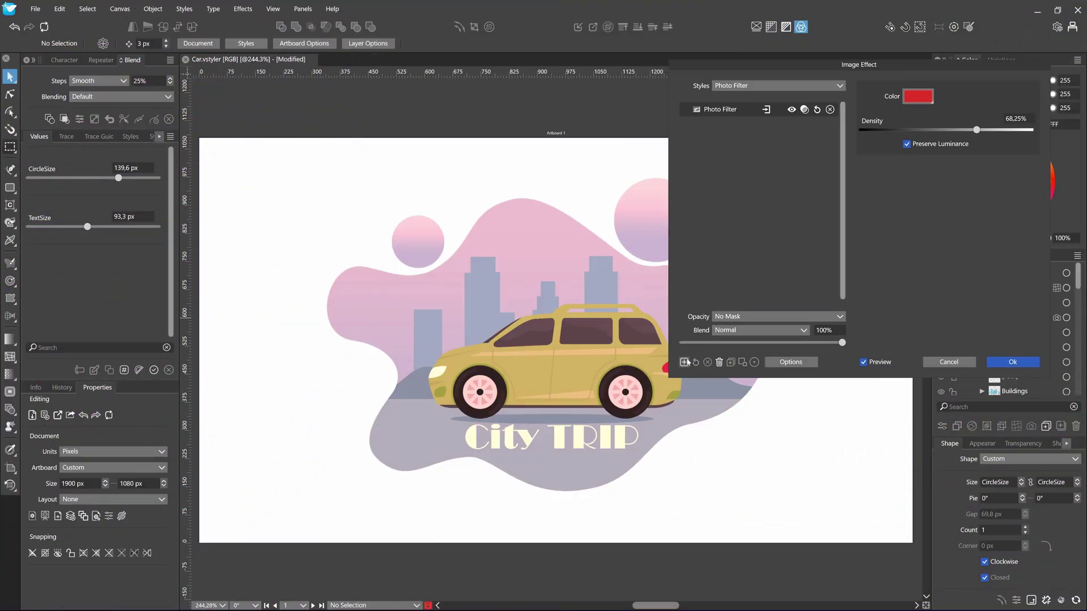
- Add a Hue Adjustments image effect, shifting hue, saturation and intensity, and apply it
{"action": "left_click", "coordinate": [683, 361]}
{"action": "left_click", "coordinate": [588, 442]}
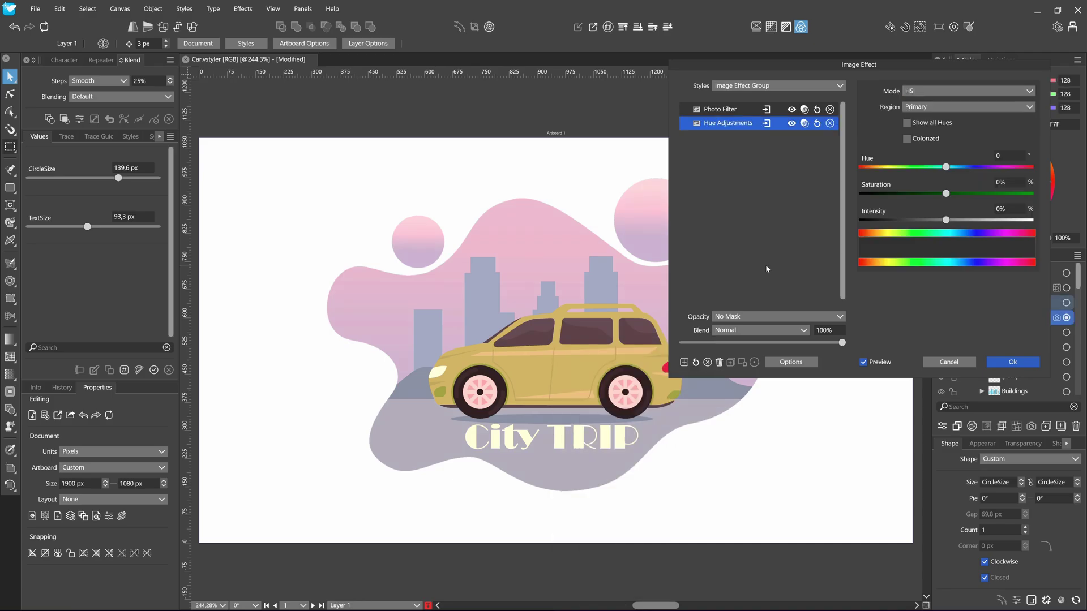
{"action": "left_click_drag", "start_coordinate": [945, 167], "coordinate": [953, 167]}
{"action": "left_click_drag", "start_coordinate": [946, 194], "coordinate": [939, 221]}
{"action": "left_click", "coordinate": [1012, 362]}
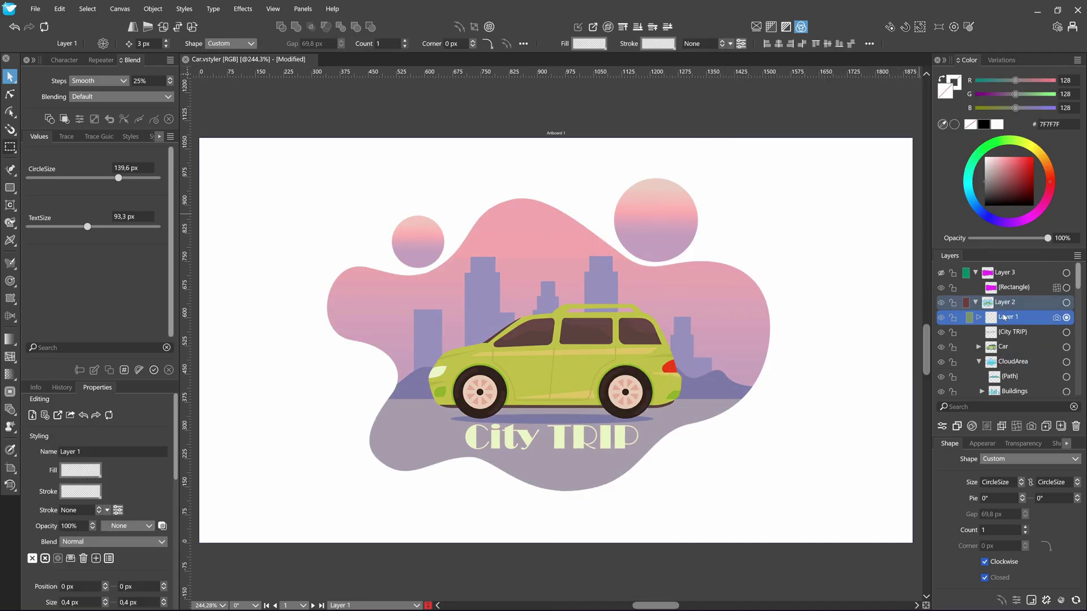
- Undo the last image effect, then select the car with the Node tool and zoom around it
{"action": "key", "text": "ctrl+z"}
{"action": "left_click", "coordinate": [461, 422]}
{"action": "key", "text": "a"}
{"action": "scroll", "coordinate": [490, 413], "scroll_direction": "down", "scroll_amount": 3}
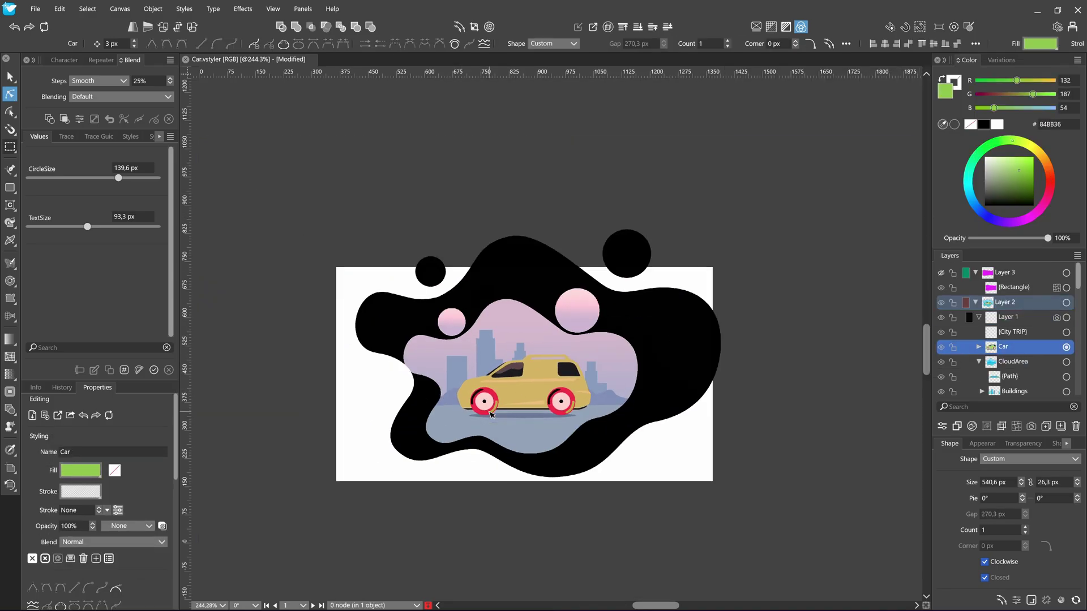
{"action": "scroll", "coordinate": [490, 413], "scroll_direction": "up", "scroll_amount": 3}
{"action": "scroll", "coordinate": [491, 415], "scroll_direction": "up", "scroll_amount": 1}
{"action": "scroll", "coordinate": [491, 415], "scroll_direction": "down", "scroll_amount": 3}
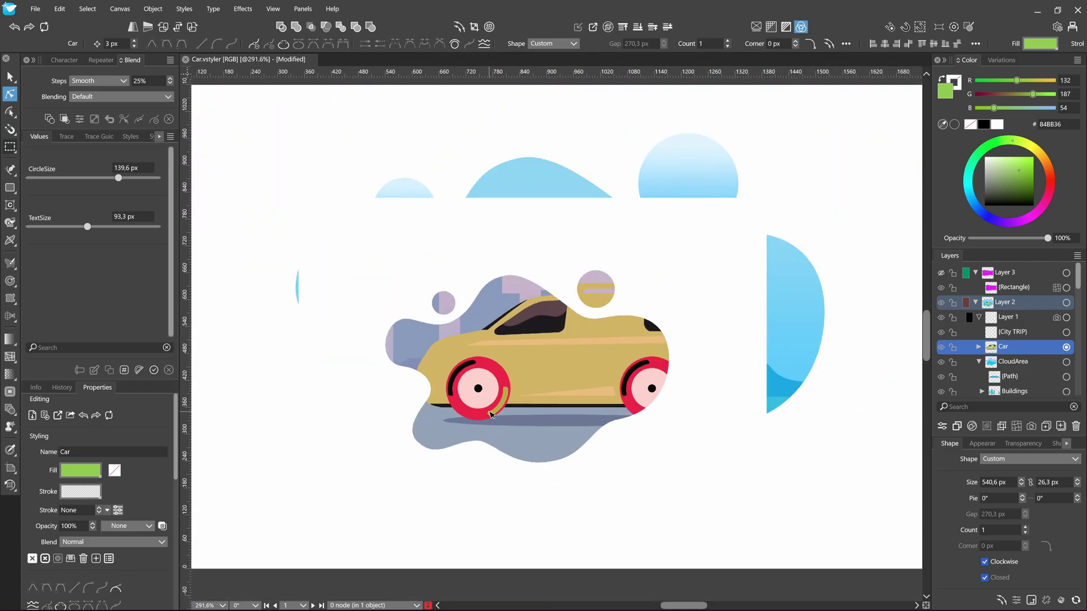
{"action": "scroll", "coordinate": [490, 413], "scroll_direction": "up", "scroll_amount": 1}
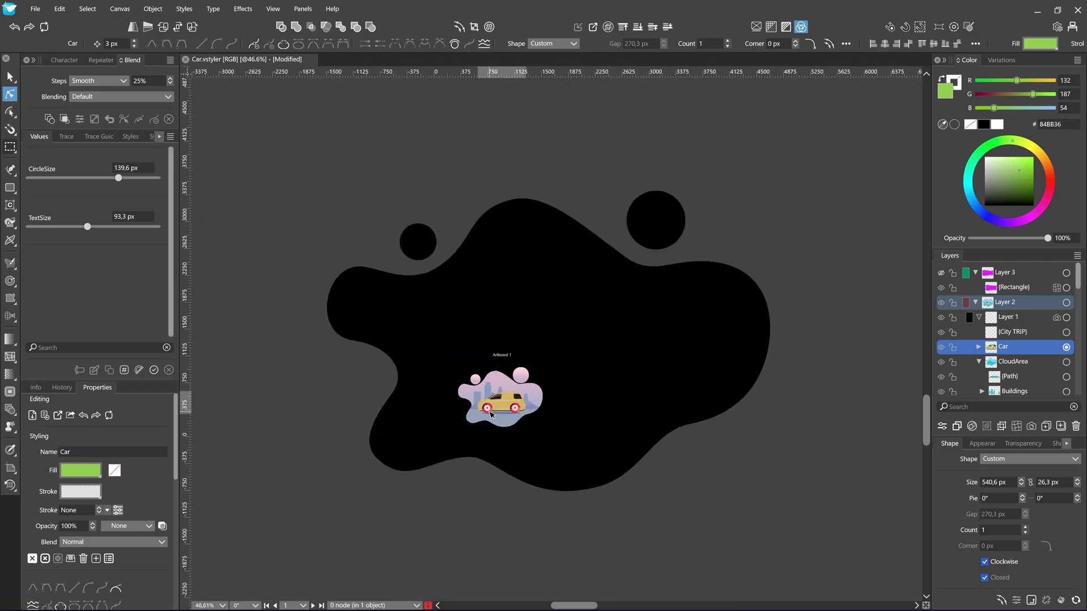
{"action": "scroll", "coordinate": [491, 414], "scroll_direction": "up", "scroll_amount": 5}
{"action": "scroll", "coordinate": [490, 414], "scroll_direction": "down", "scroll_amount": 5}
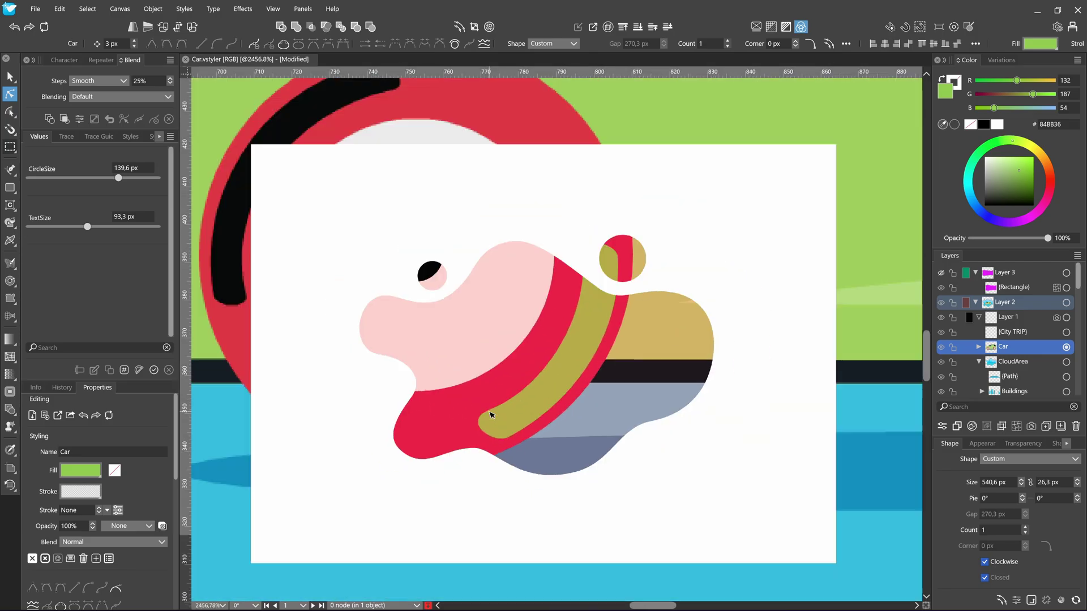
{"action": "scroll", "coordinate": [490, 414], "scroll_direction": "up", "scroll_amount": 6}
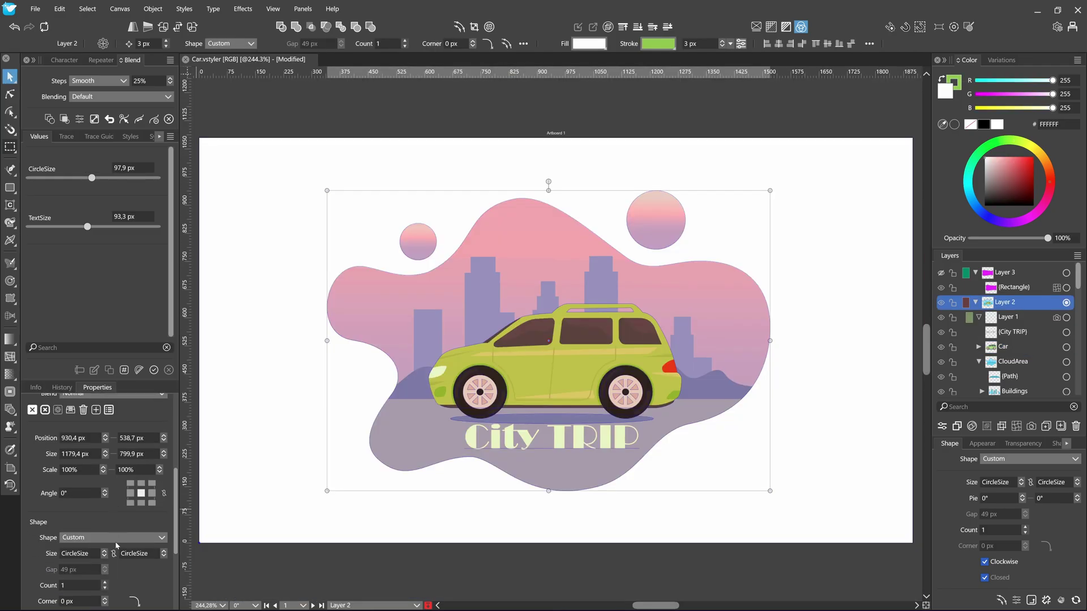
{"action": "scroll", "coordinate": [114, 541], "scroll_direction": "down", "scroll_amount": 3}
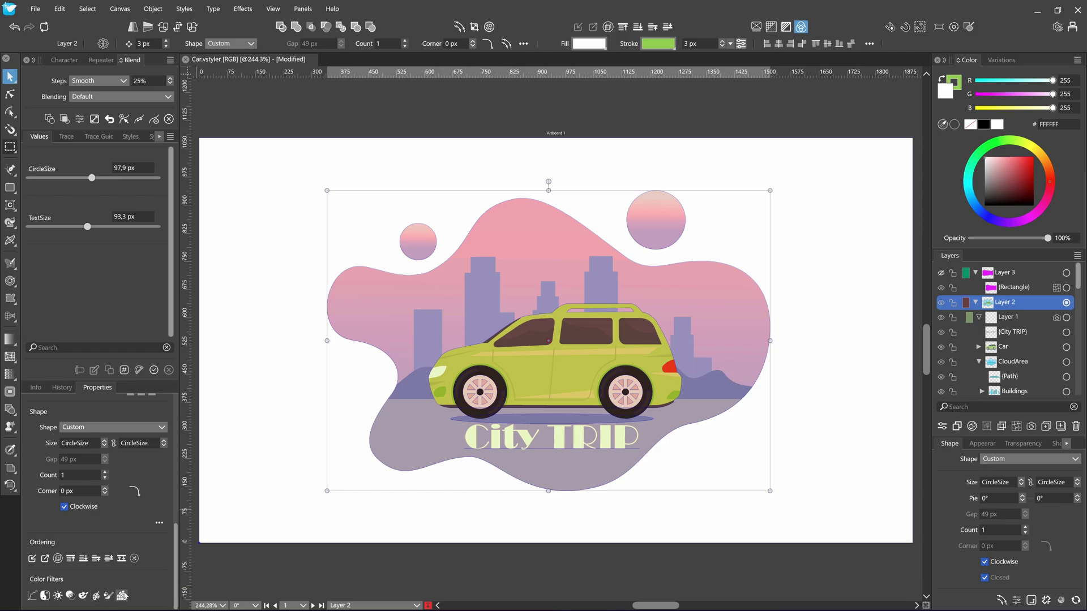
- Show the Color Filters list for the artwork and its Style Mixer submenu
{"action": "left_click", "coordinate": [122, 595]}
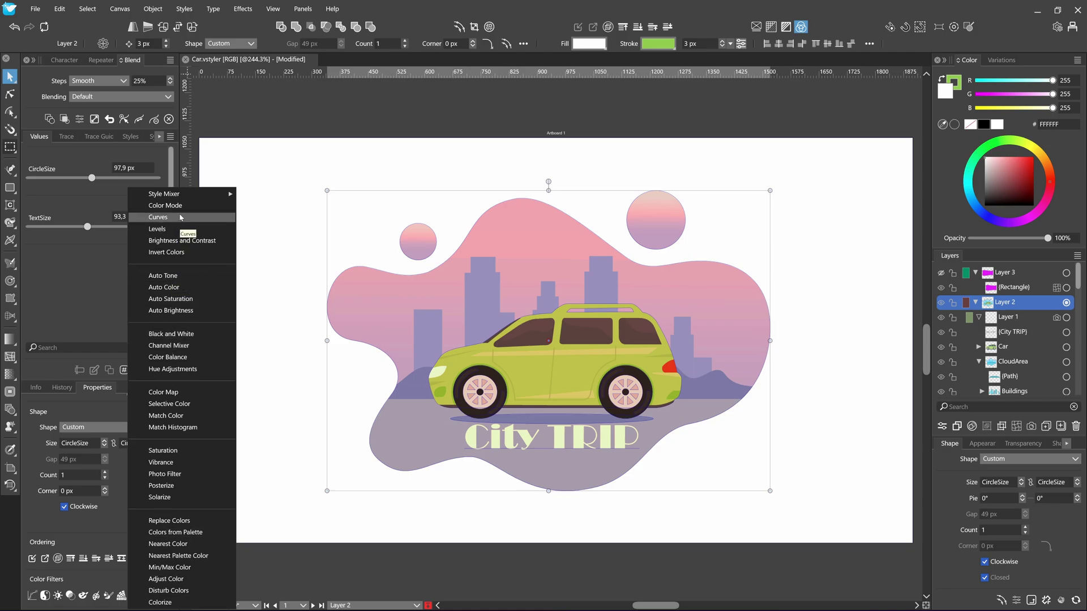
{"action": "mouse_move", "coordinate": [179, 195]}
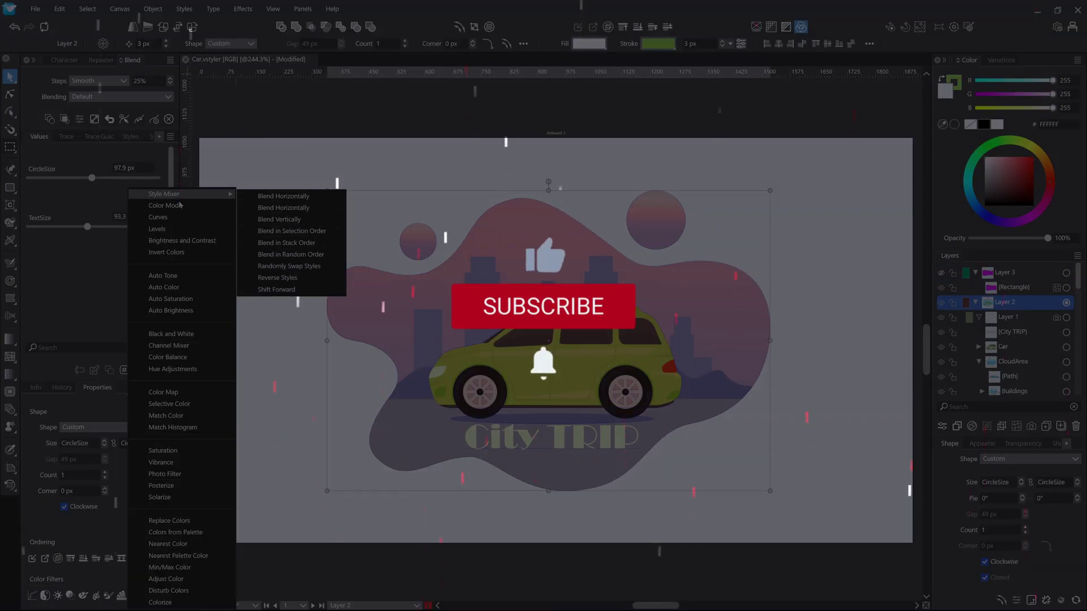